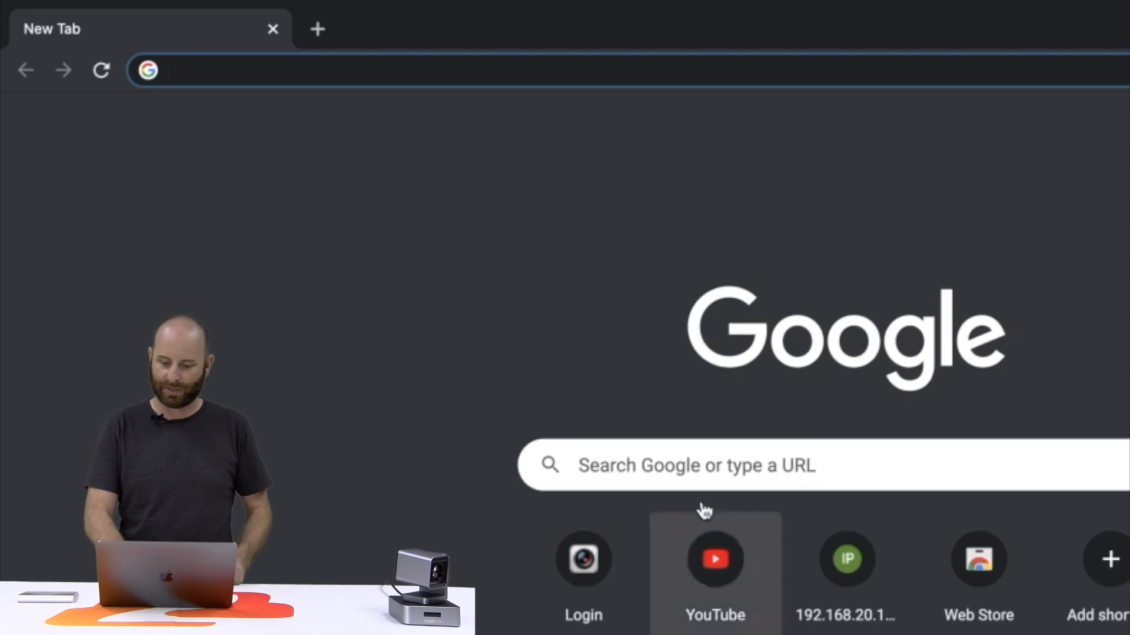
Step: Open Network Preferences from the menu-bar Wi-Fi menu to view the Video Room connection at 192.168.30.8
mouse_move(1120, 6)
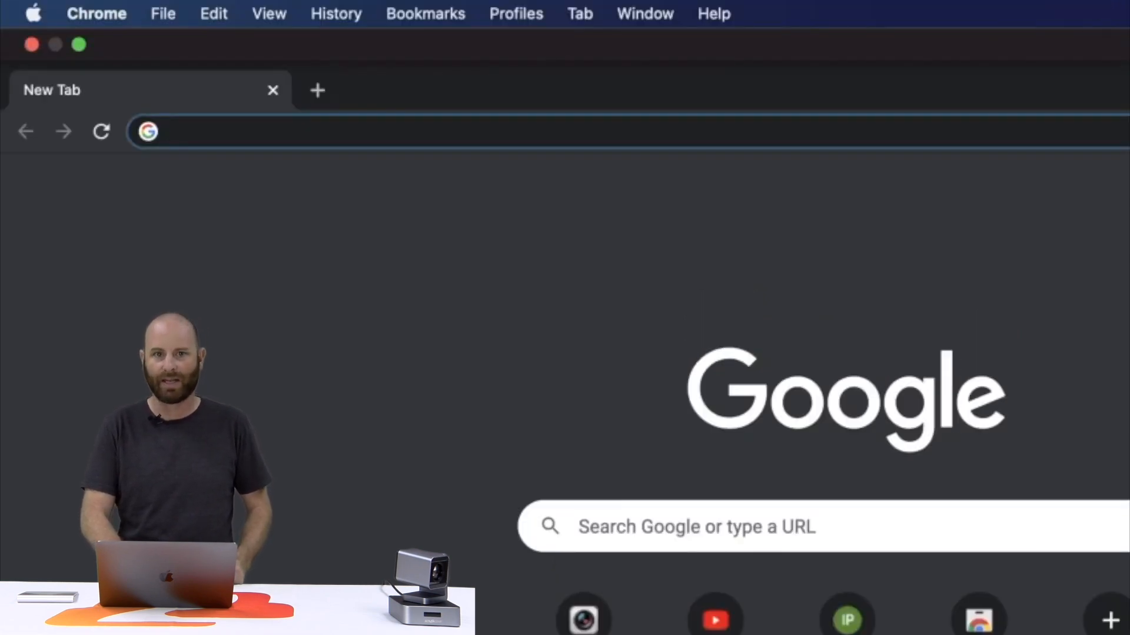
left_click(1127, 13)
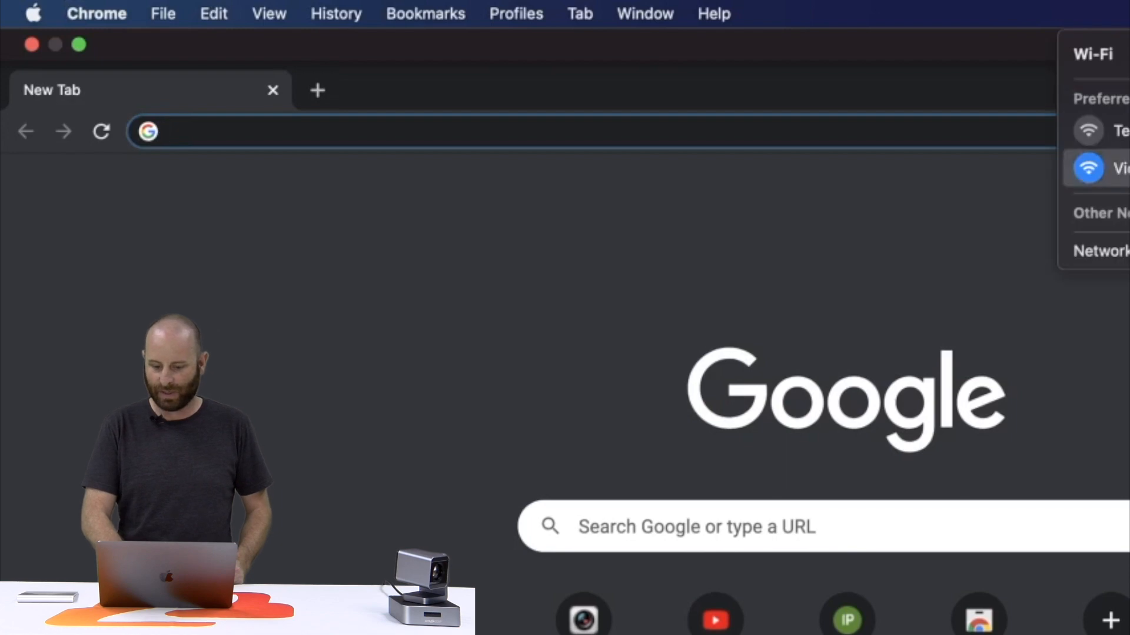
left_click(1098, 252)
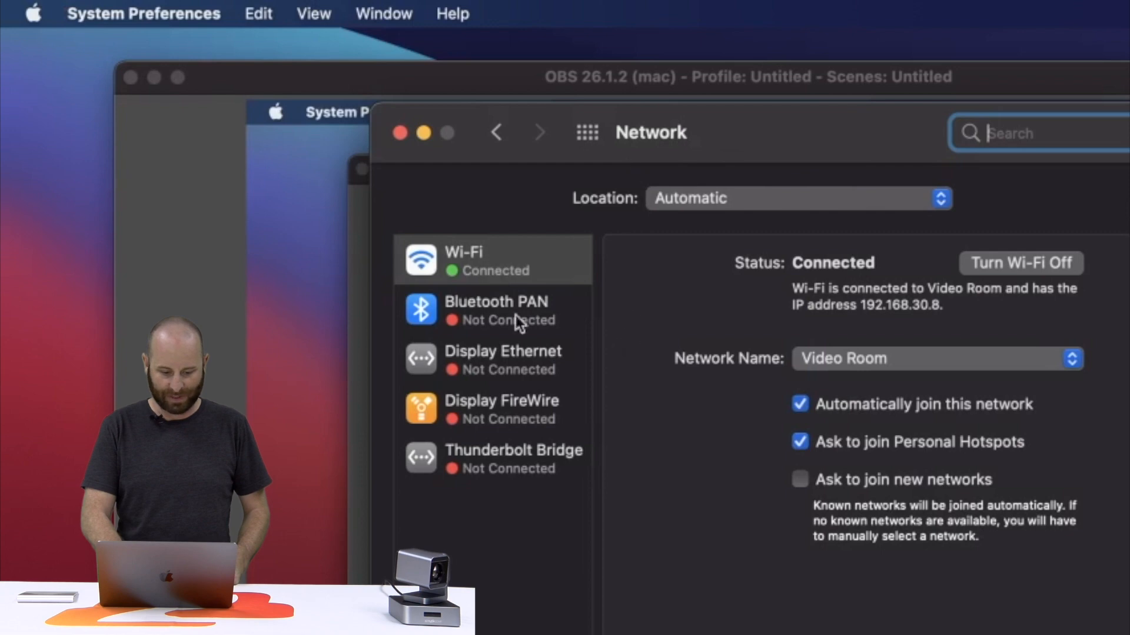
Step: Show the Wi-Fi service's advanced TCP/IP details: DHCP, 192.168.30.8, router 192.168.30.1
left_click(518, 254)
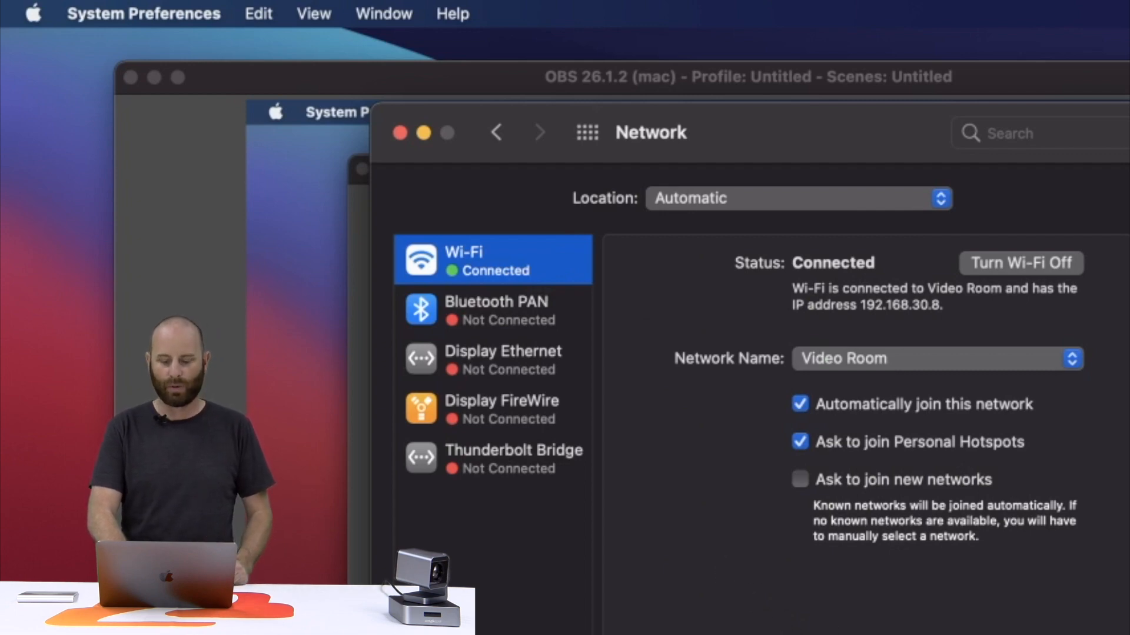
left_click(1029, 634)
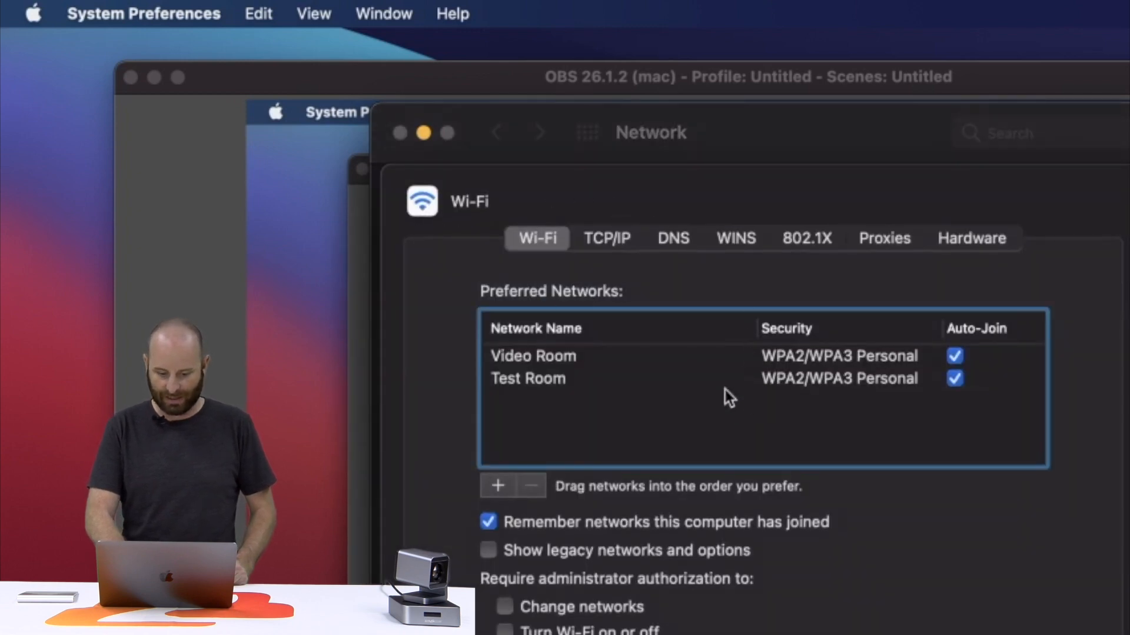
left_click(612, 243)
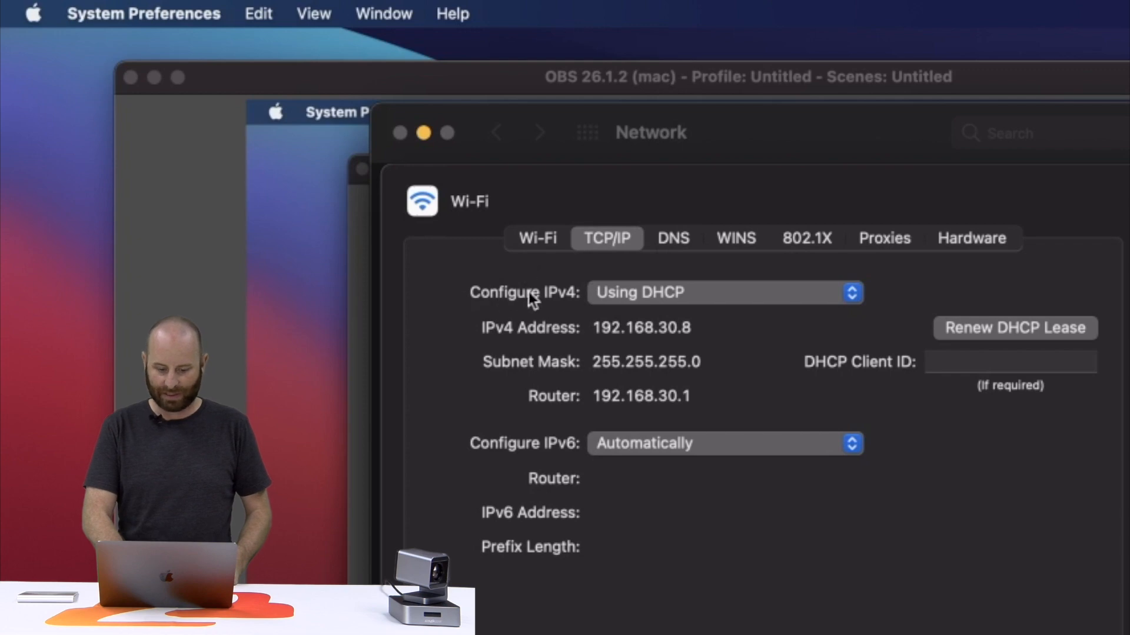
Step: Set Configure IPv4 for Wi-Fi to Manually
left_click(851, 307)
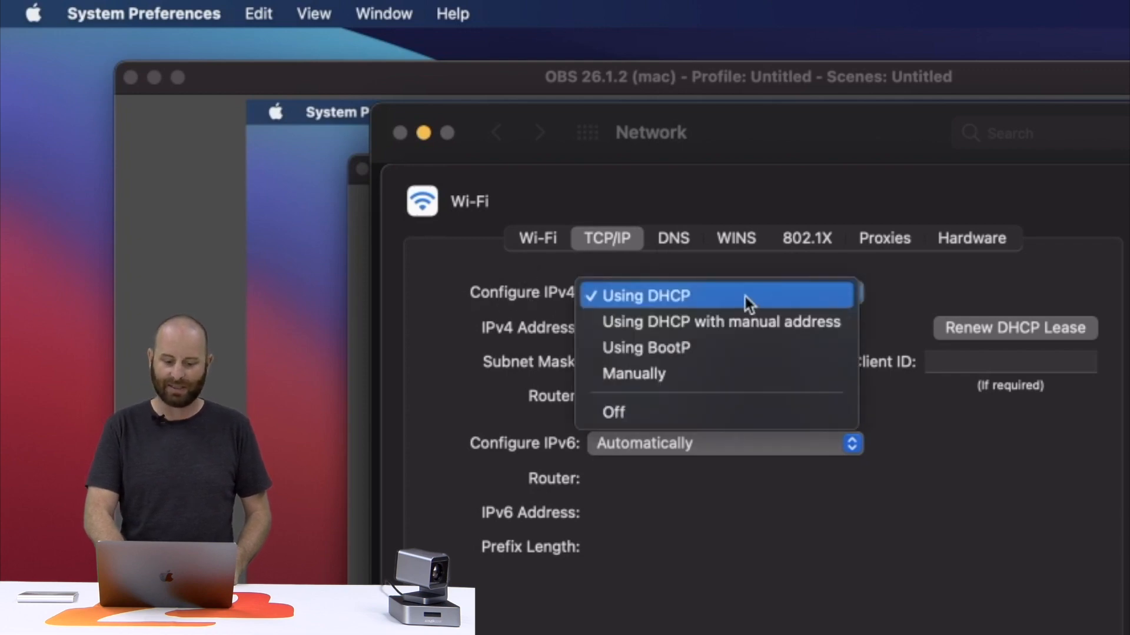
left_click(663, 373)
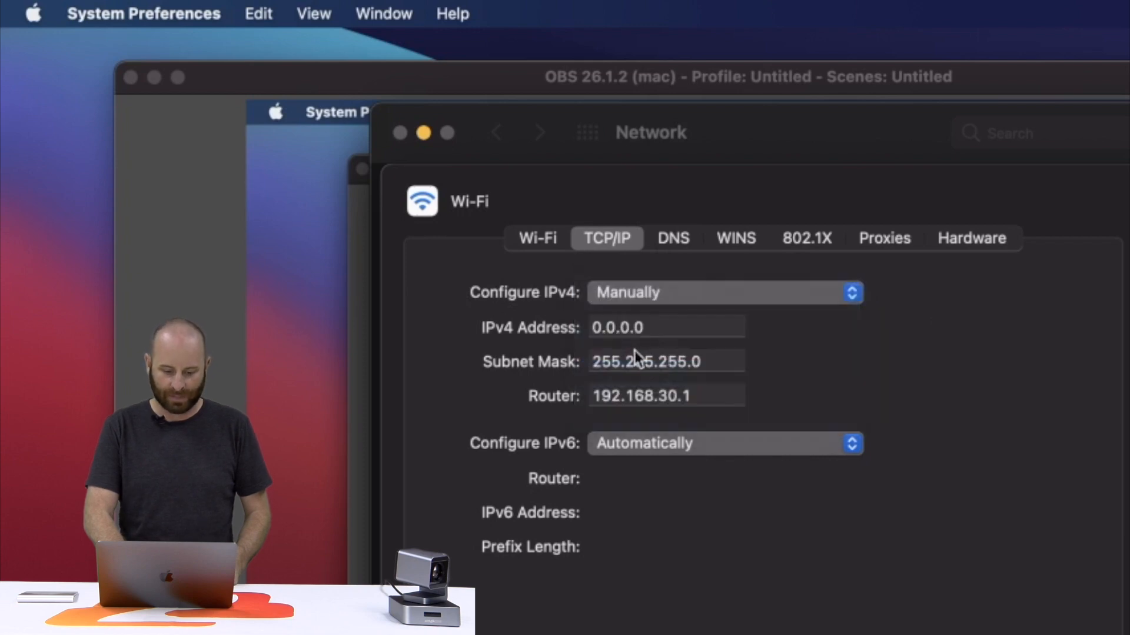
Step: Enter IPv4 address 192.168.1.200 and router 192.168.1.1, then apply with OK
double_click(659, 329)
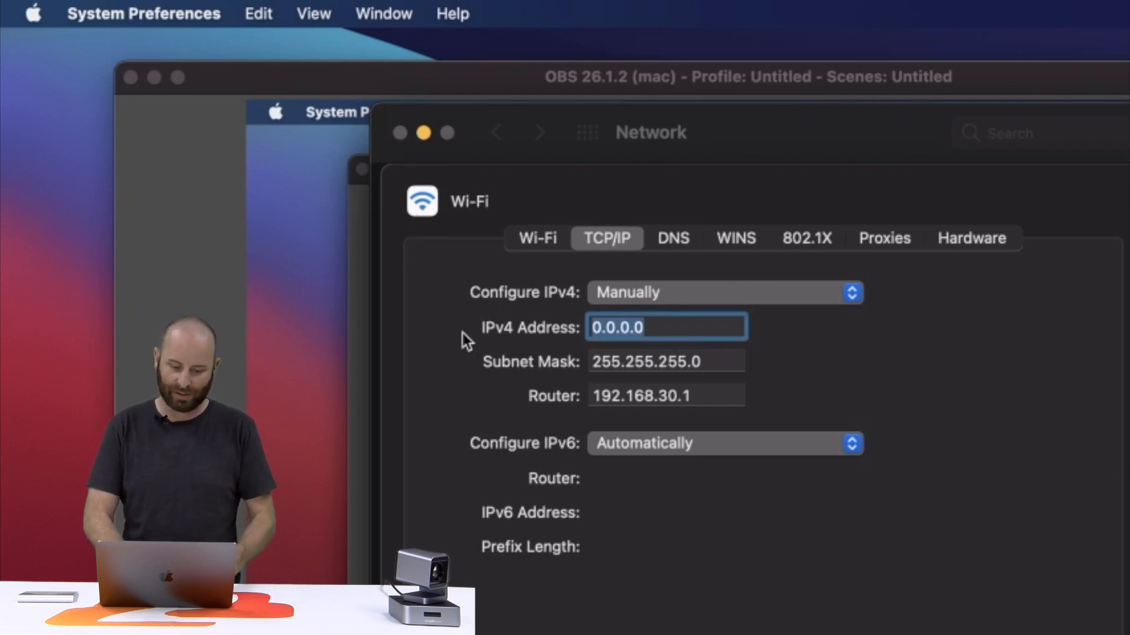
type("19")
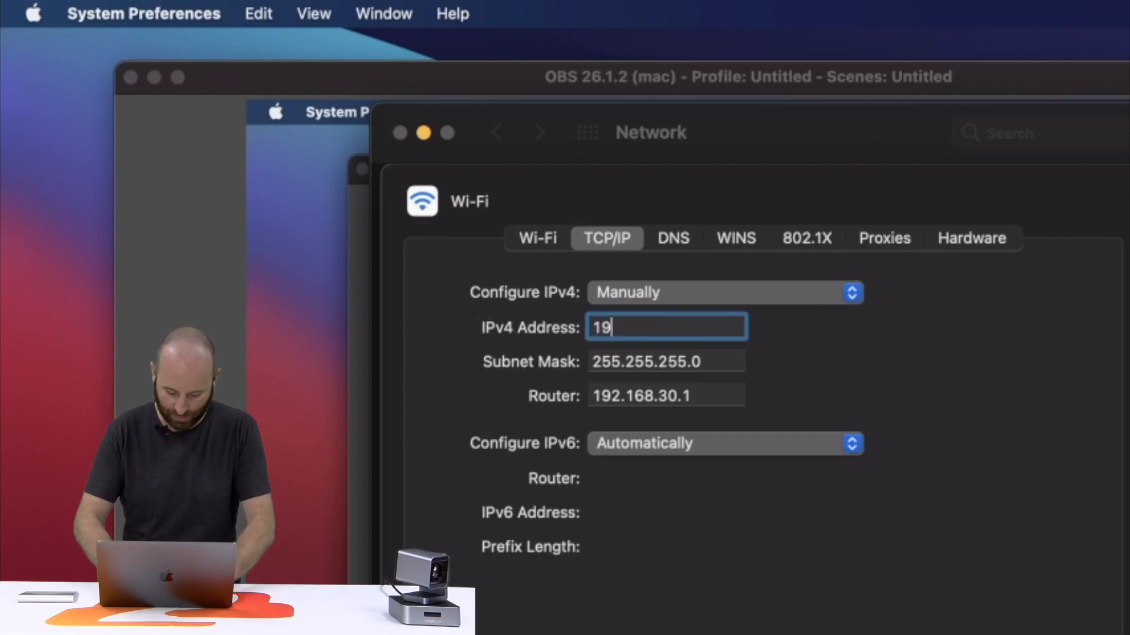
type("2.168.1.")
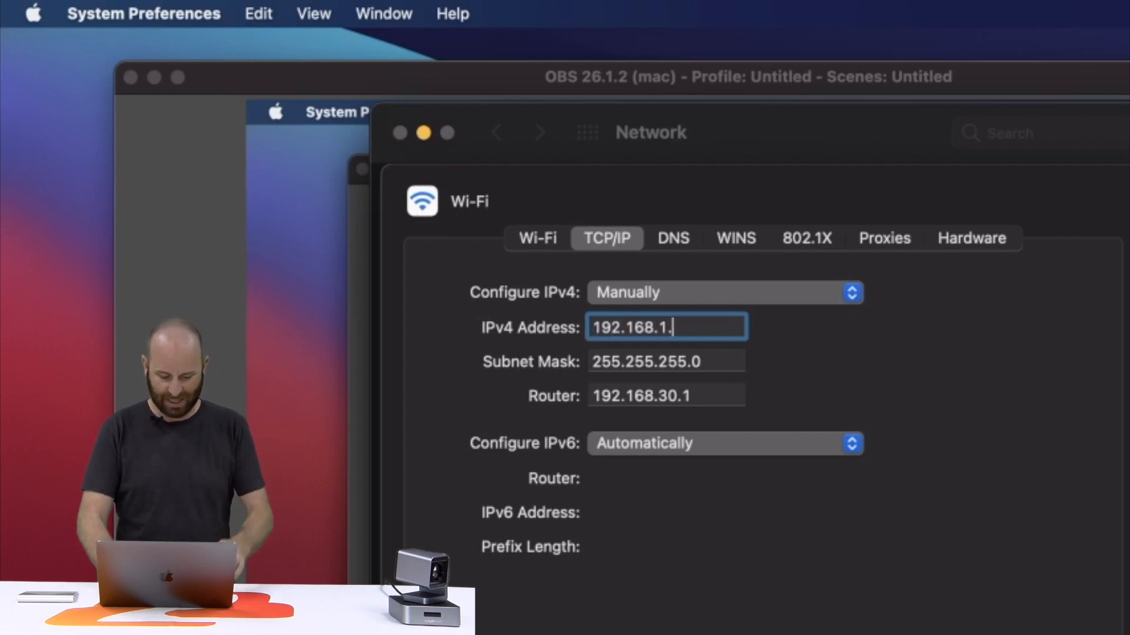
type("200")
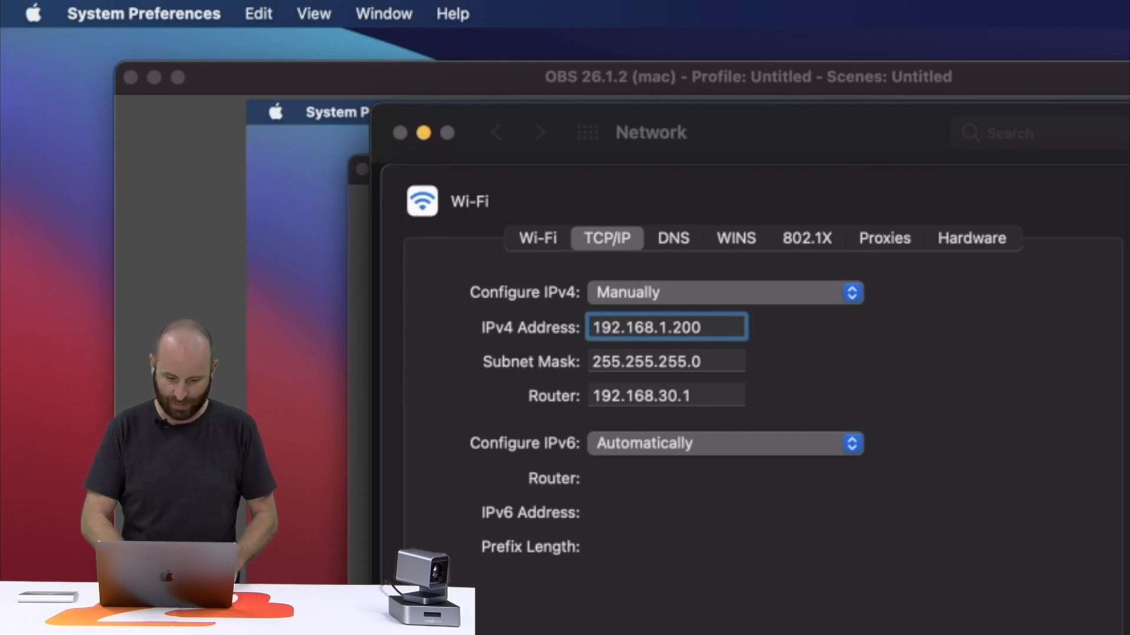
left_click(633, 362)
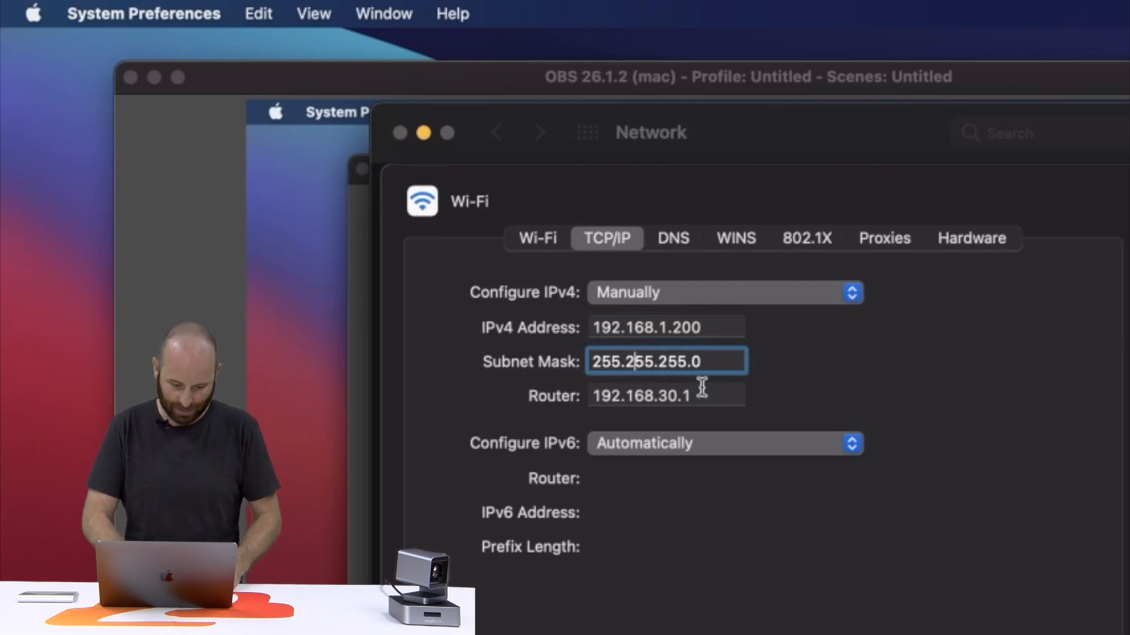
left_click_drag(685, 395, 672, 401)
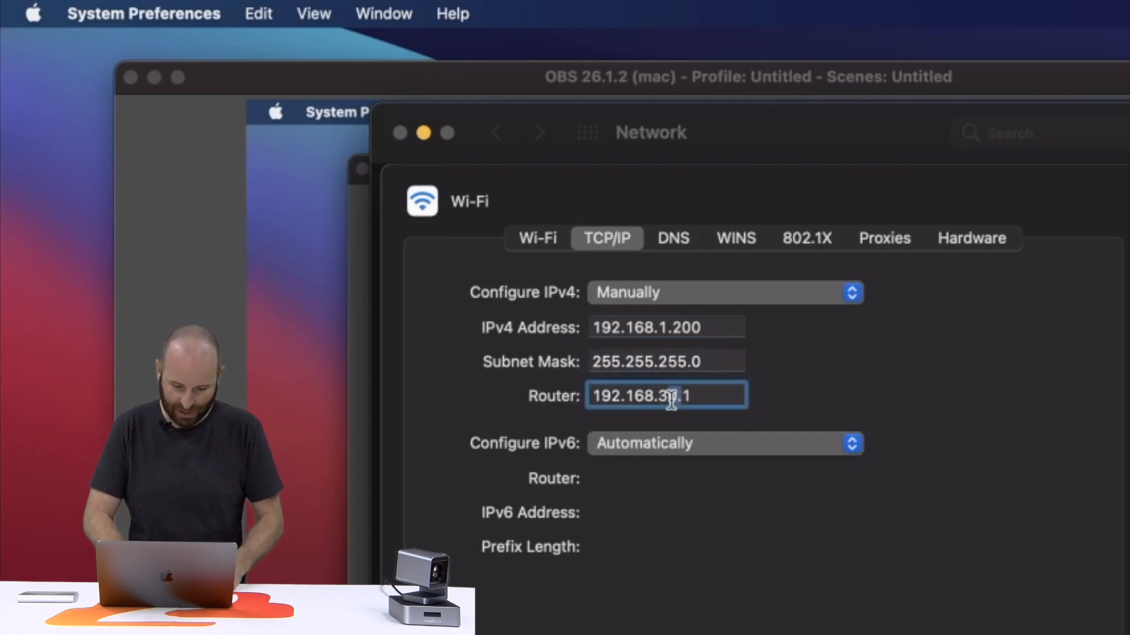
key("BackSpace")
key("BackSpace")
type("1")
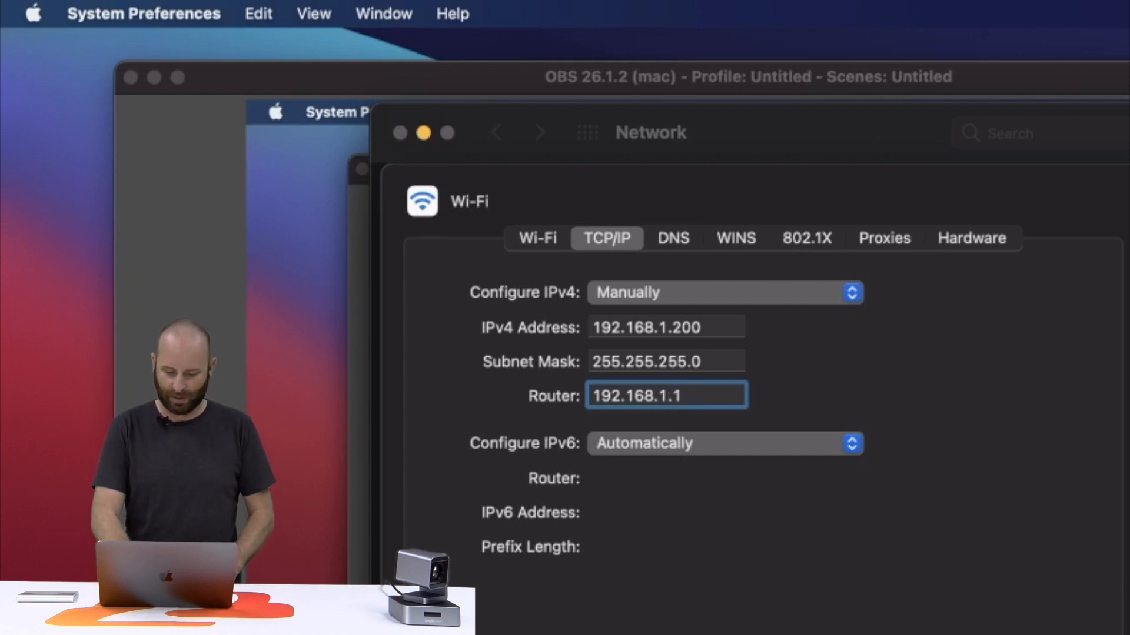
key("Return")
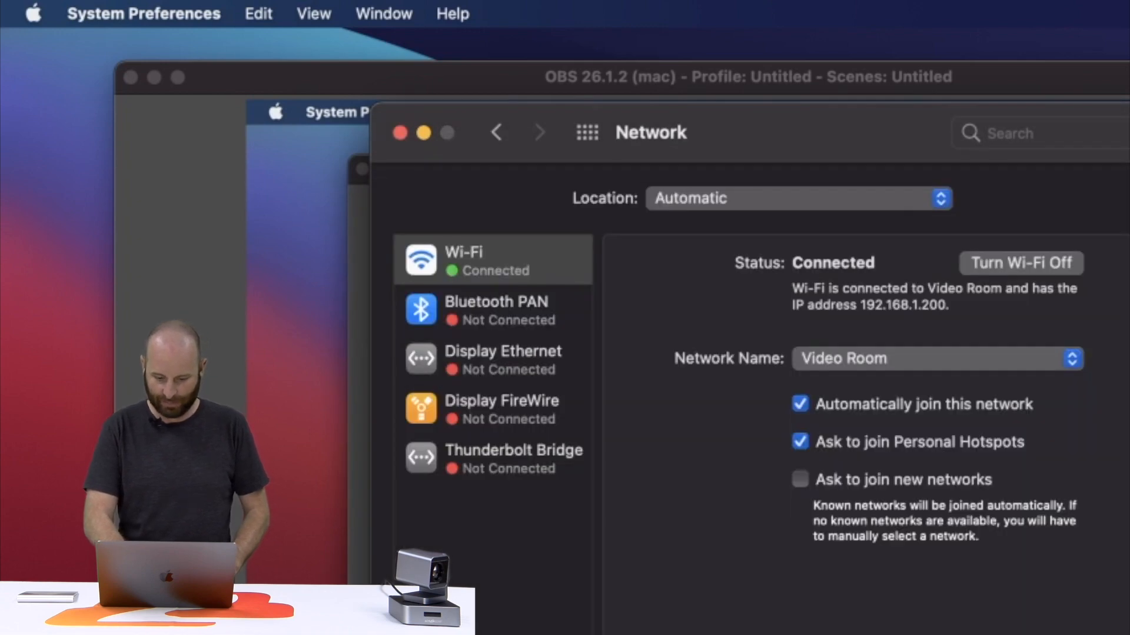
Step: Close System Preferences, load 192.168.1.162 in Chrome, and log in with the camera password
left_click(400, 127)
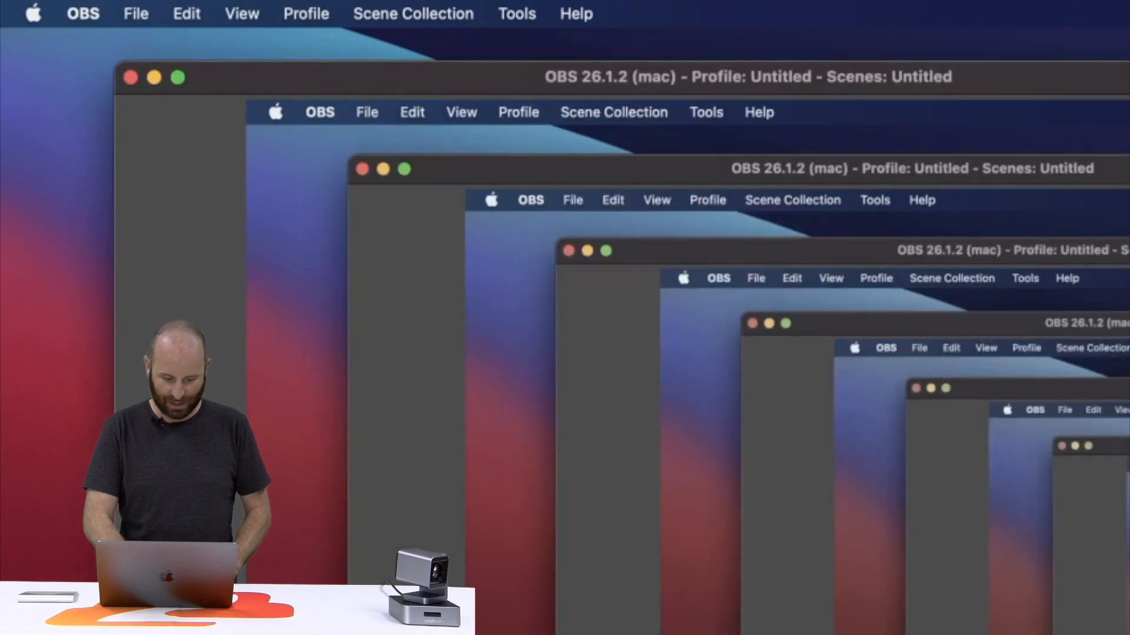
key("super+Tab")
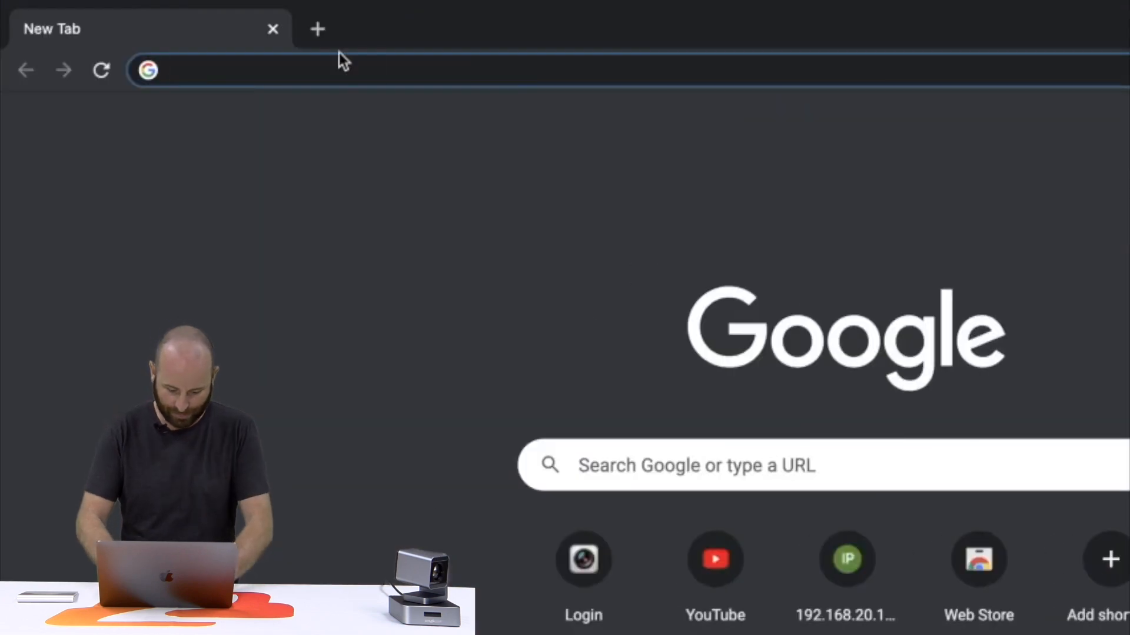
type("192.168.1")
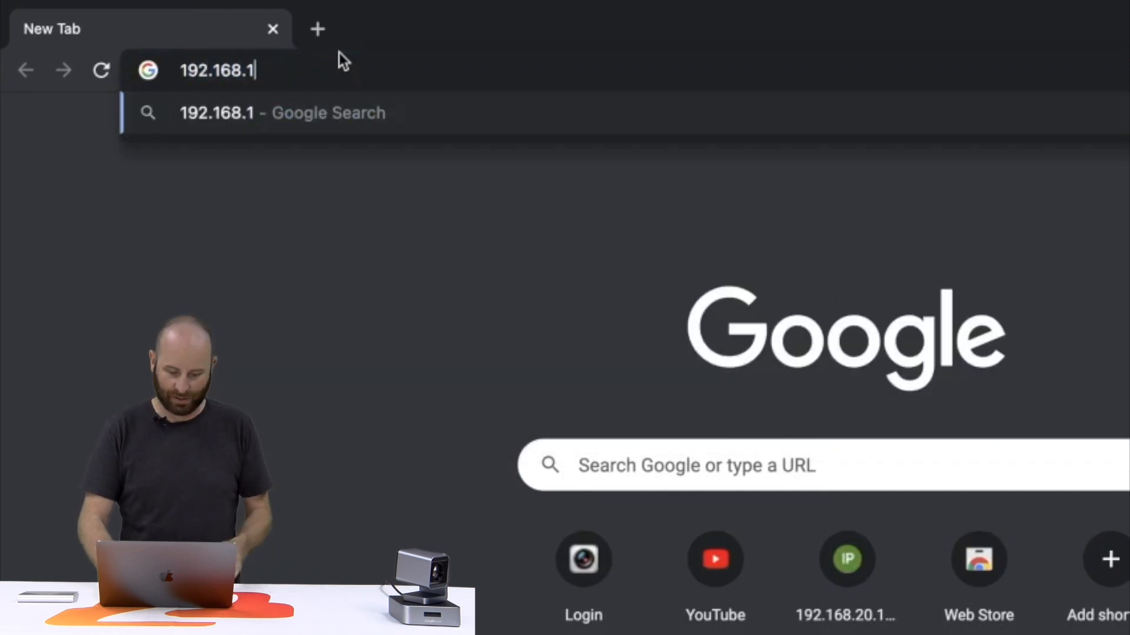
type(".")
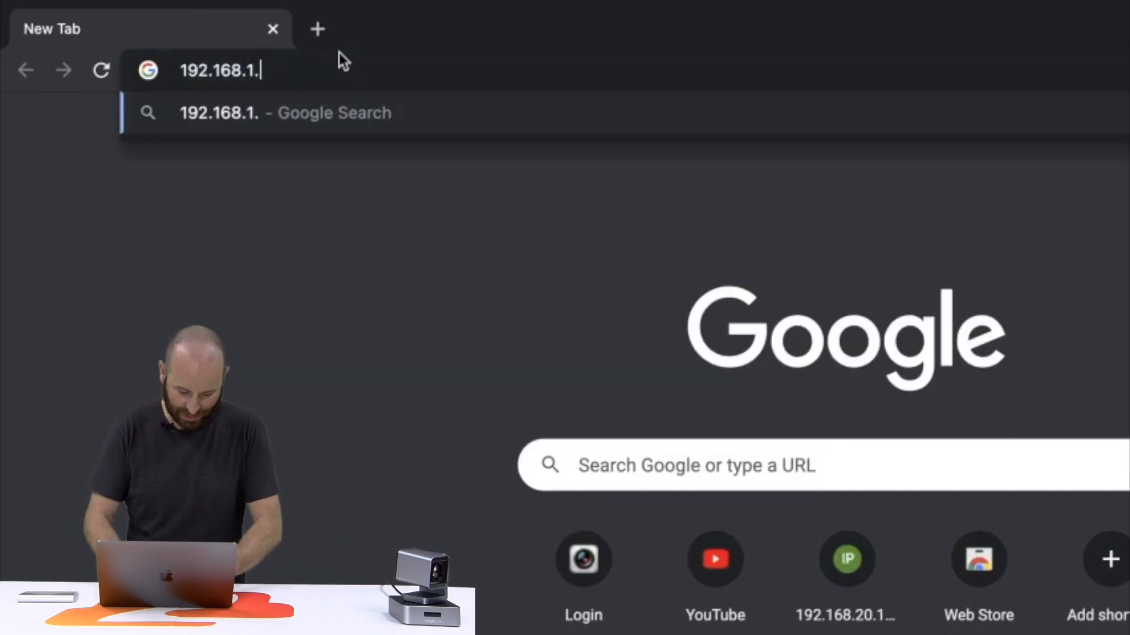
type("162")
key("Return")
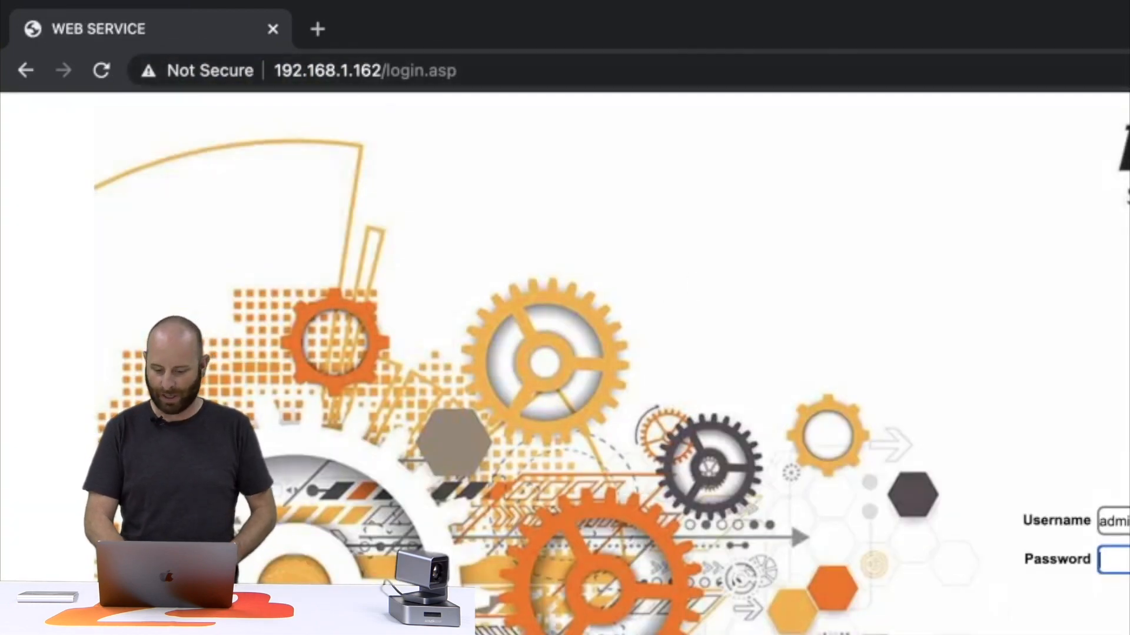
type("admin")
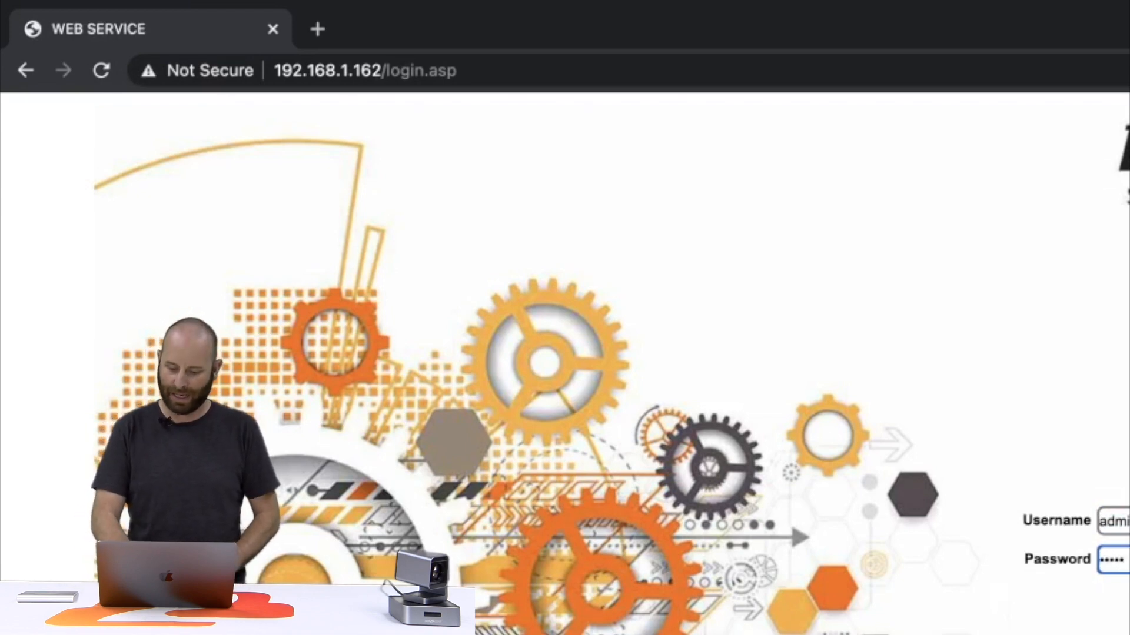
key("Return")
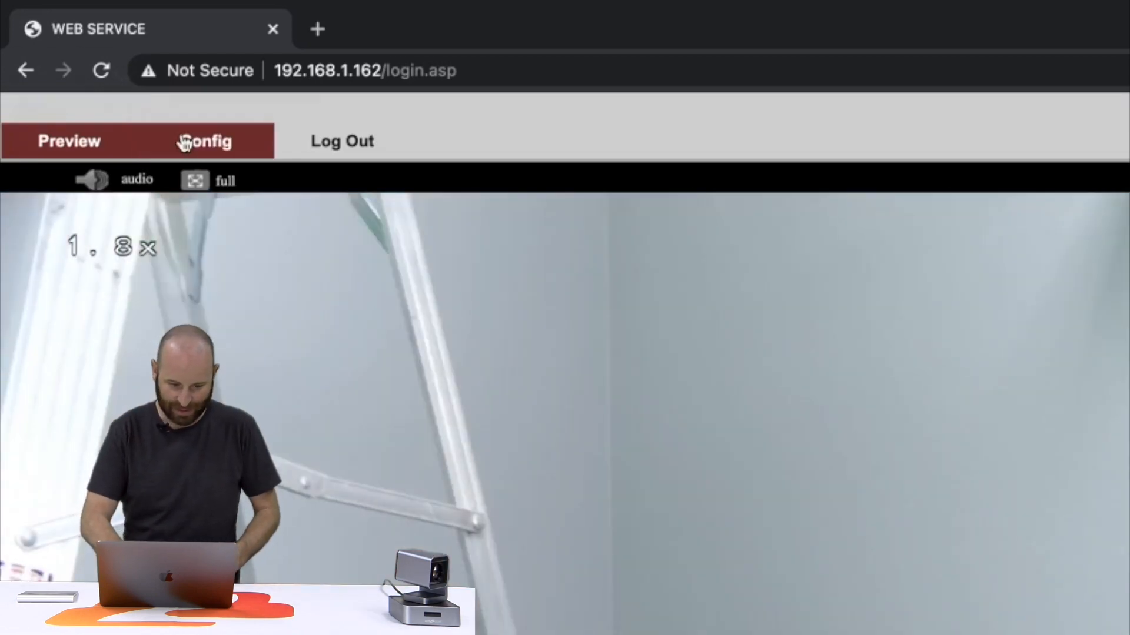
Step: Go to Config > Network to view the camera's static IP 192.168.1.162 and gateway 192.168.1.1
left_click(186, 143)
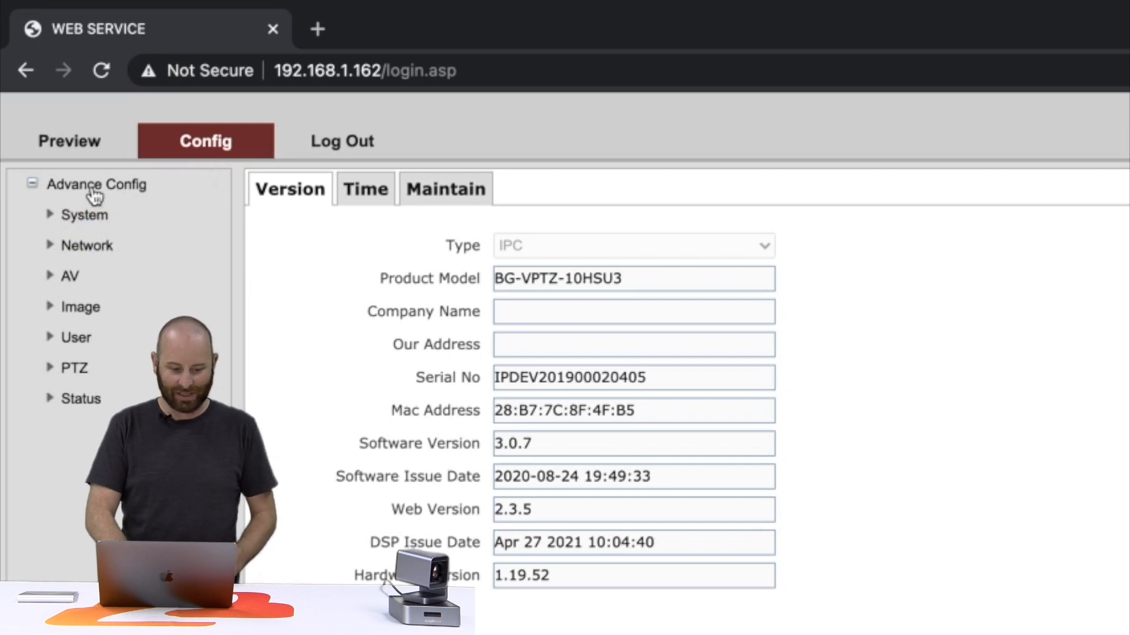
left_click(85, 246)
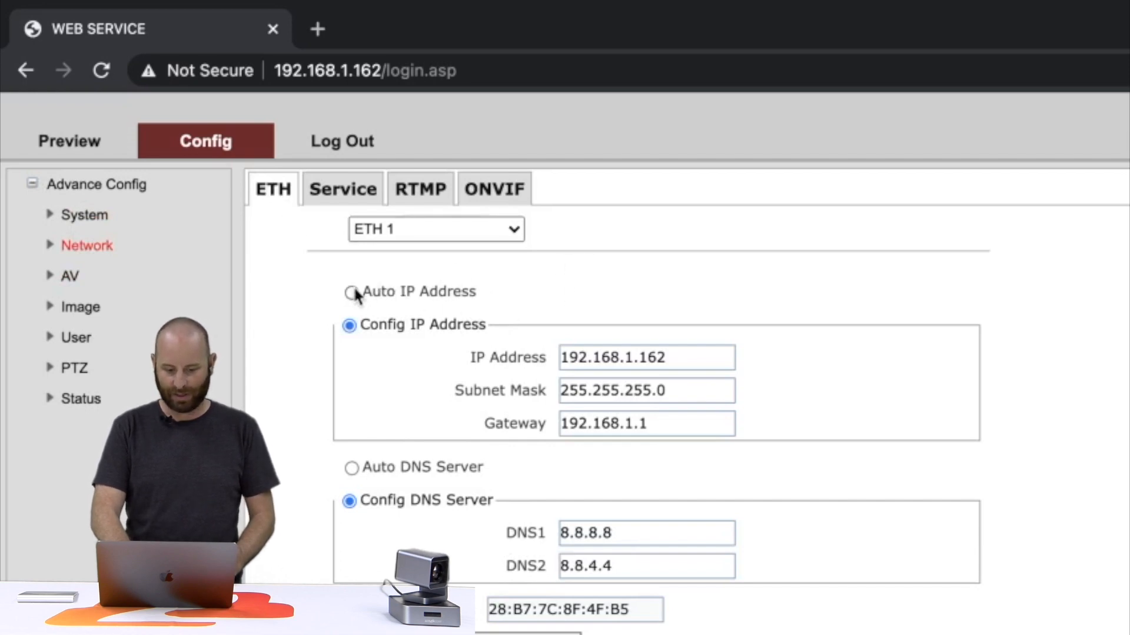
left_click_drag(686, 356, 486, 358)
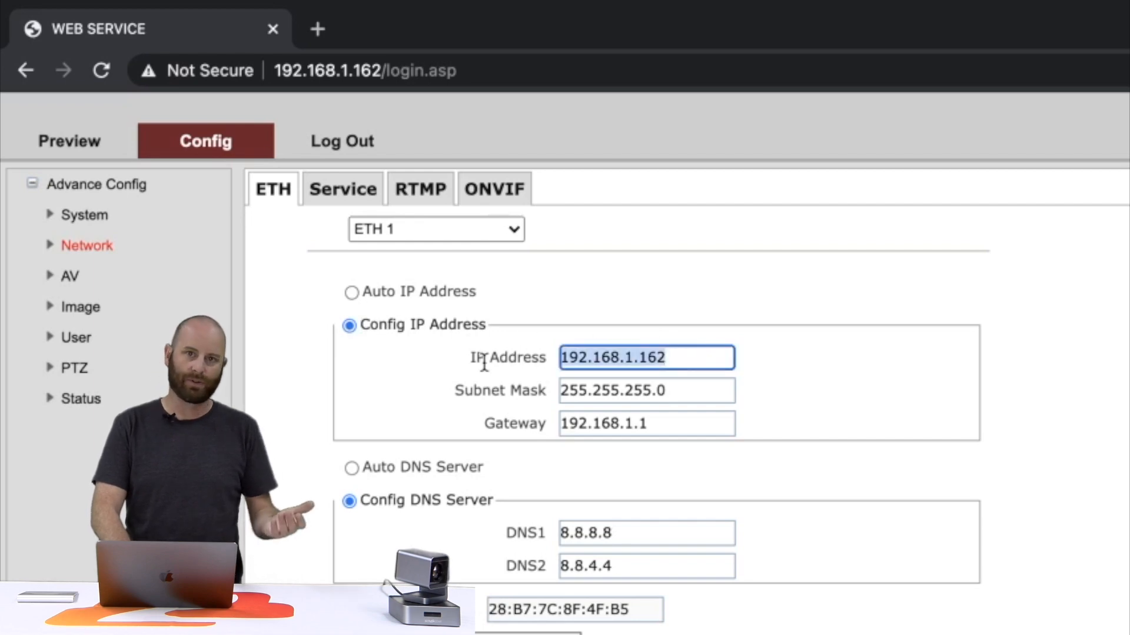
left_click(648, 373)
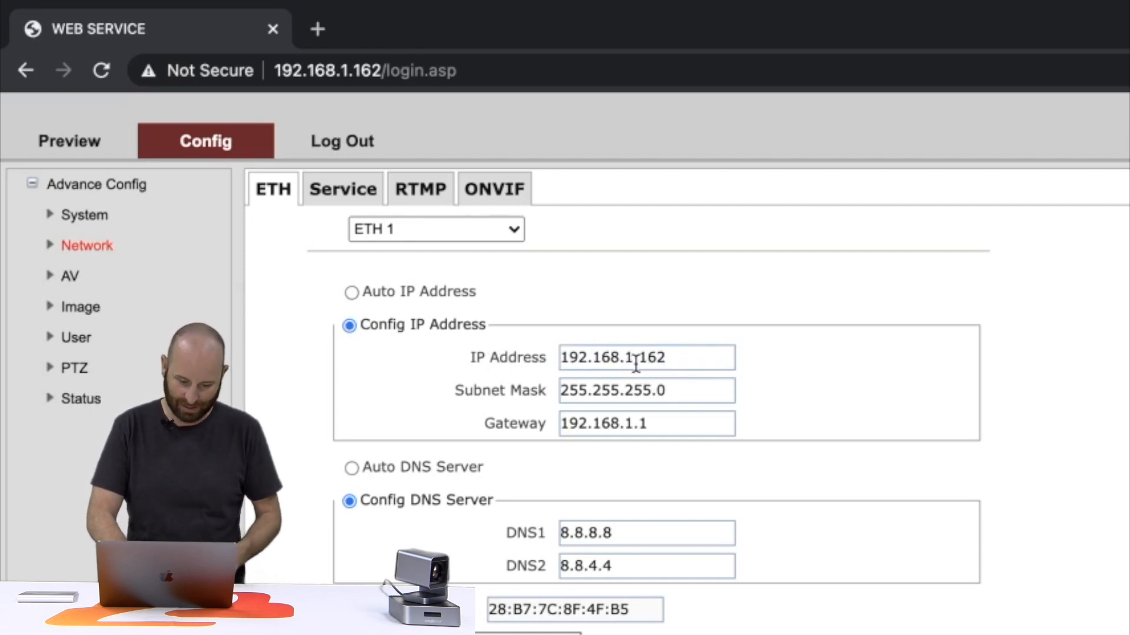
Step: Change the camera's IP address third octet to make it 192.168.30.162
left_click(635, 363)
left_click_drag(633, 363, 630, 390)
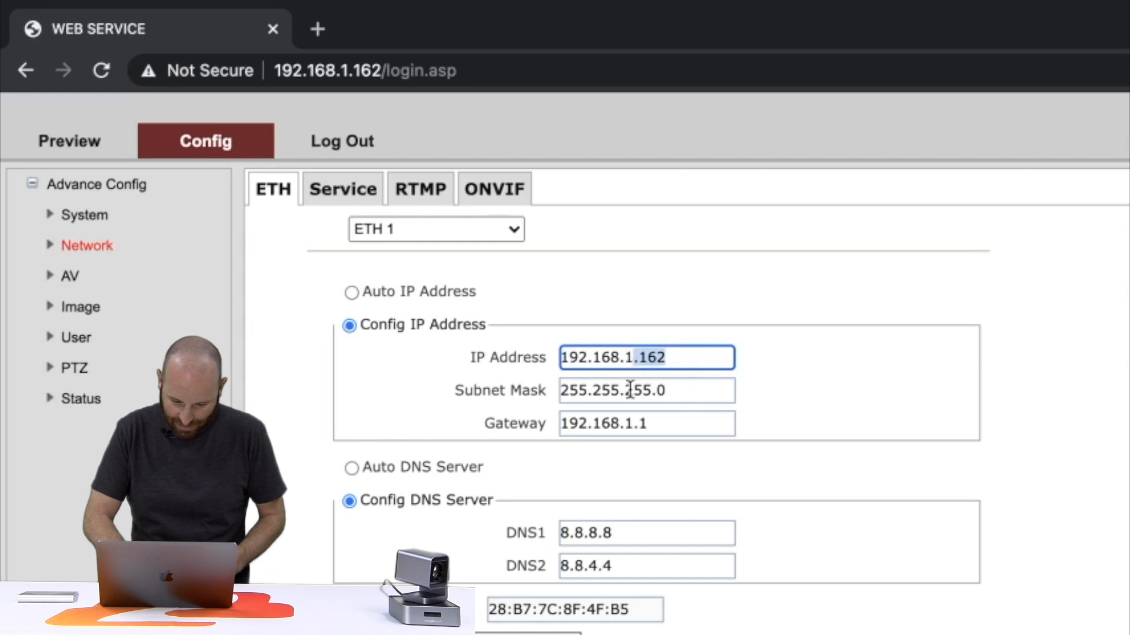
left_click(633, 374)
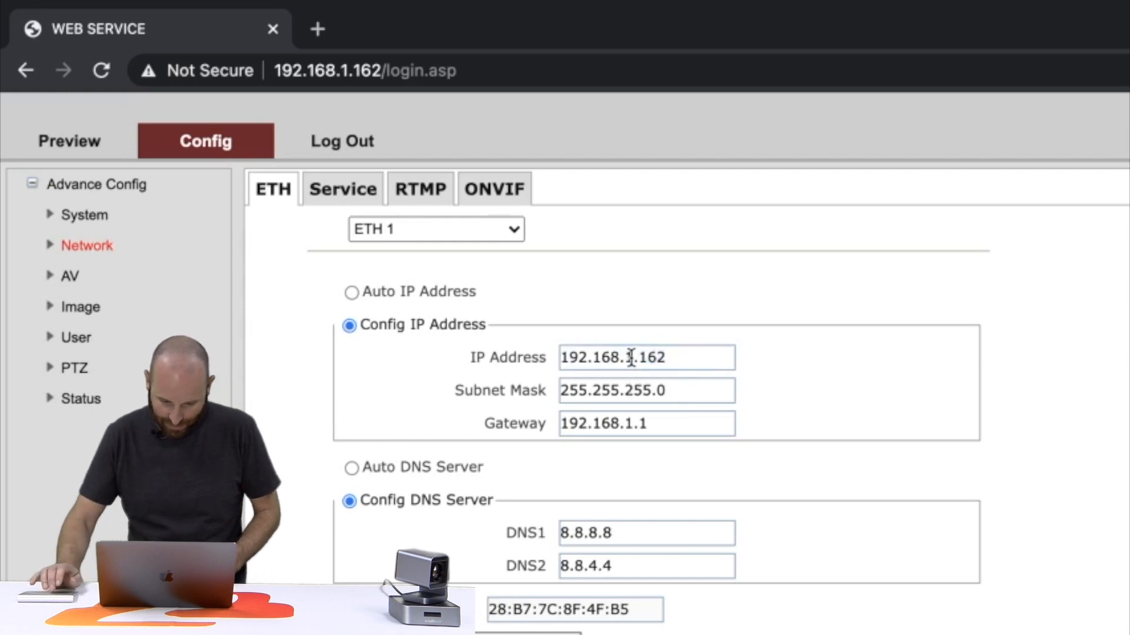
left_click(631, 358)
key("BackSpace")
type("30")
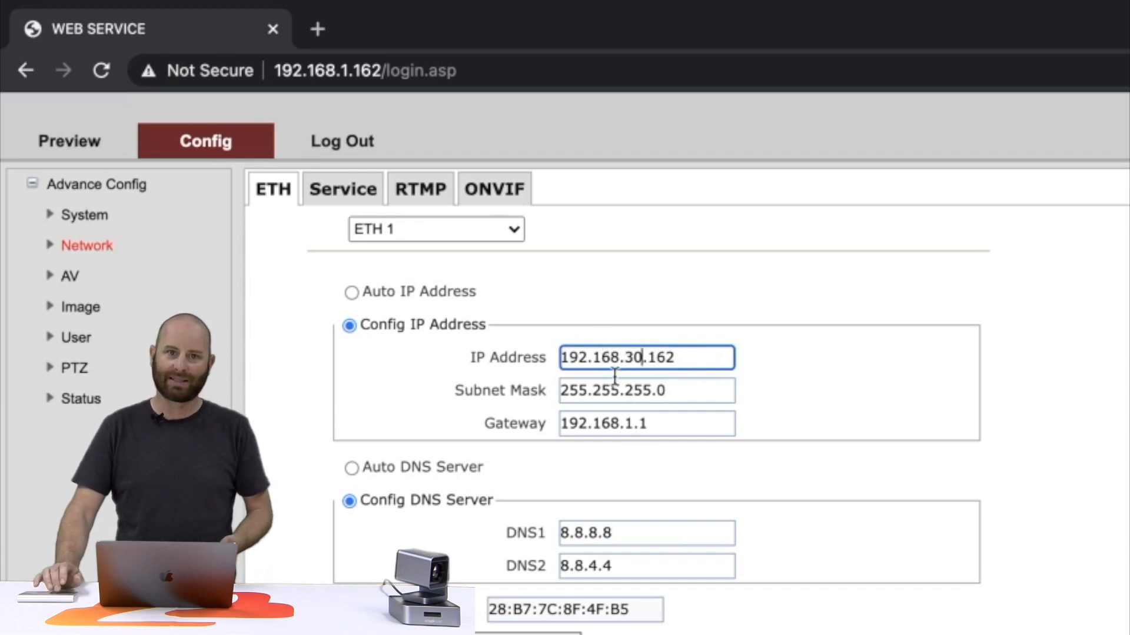
Step: Change the camera's gateway to 192.168.30.1
left_click(637, 423)
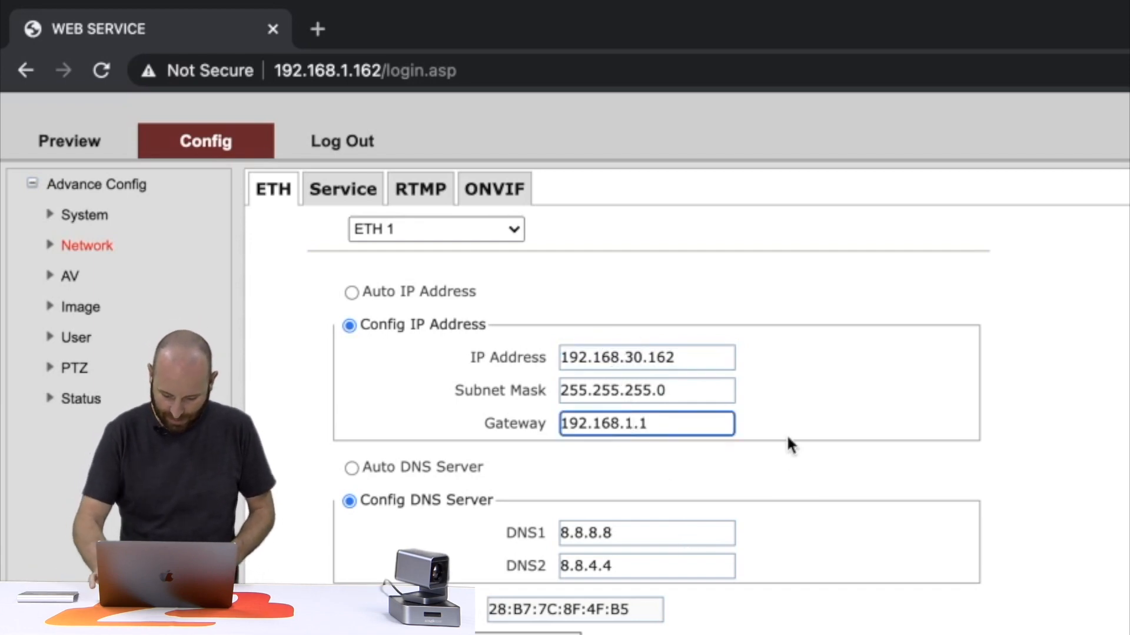
key("BackSpace")
type("30")
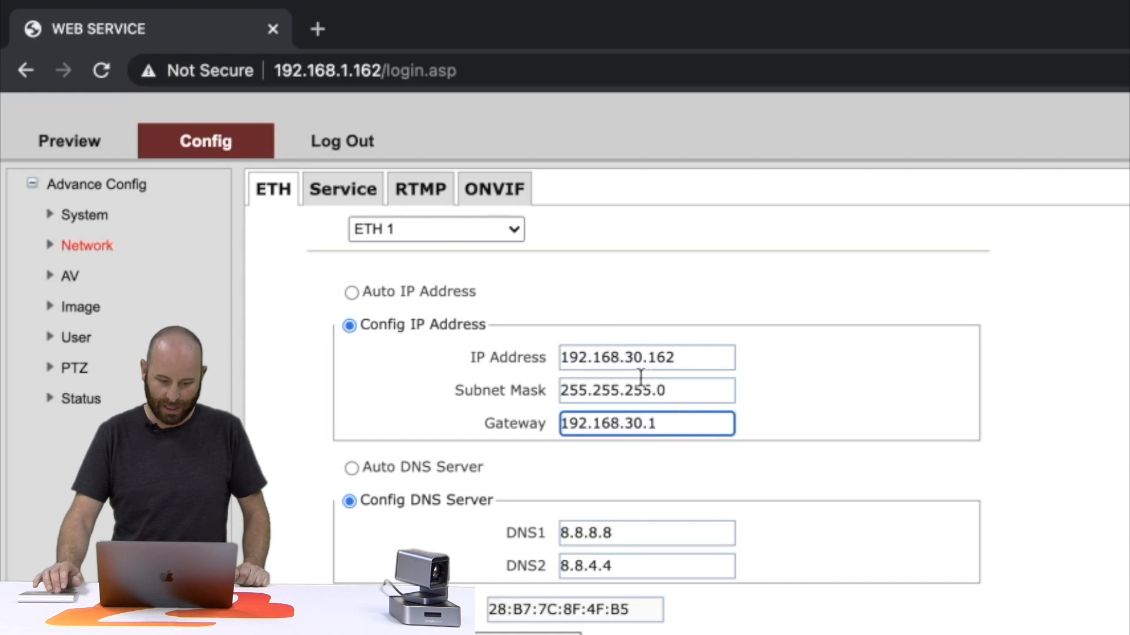
left_click(684, 373)
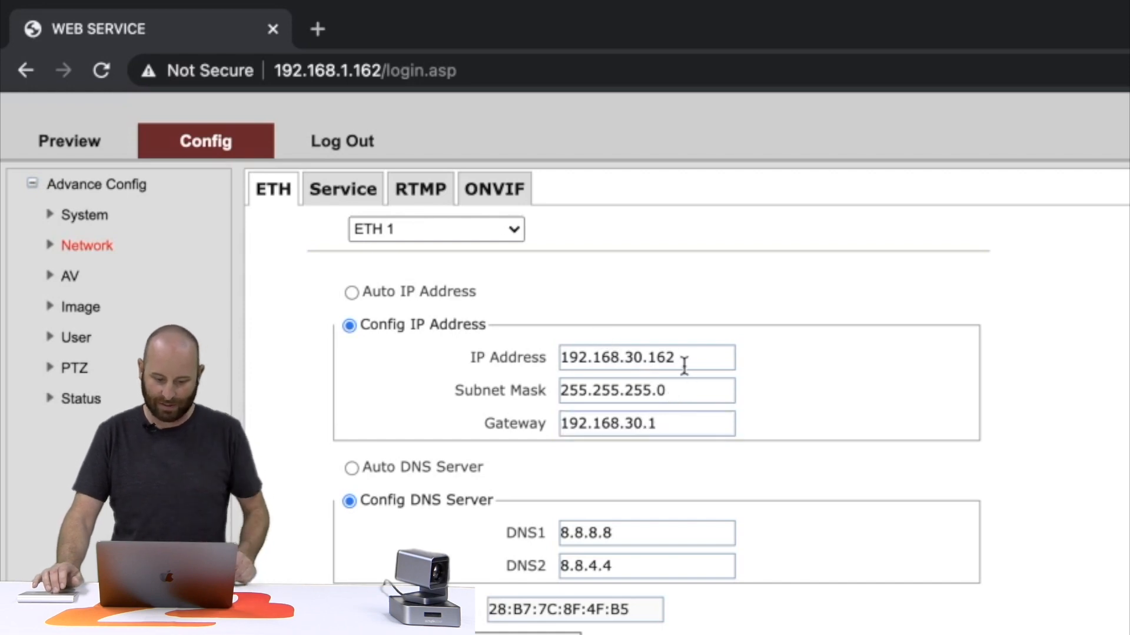
left_click(684, 353)
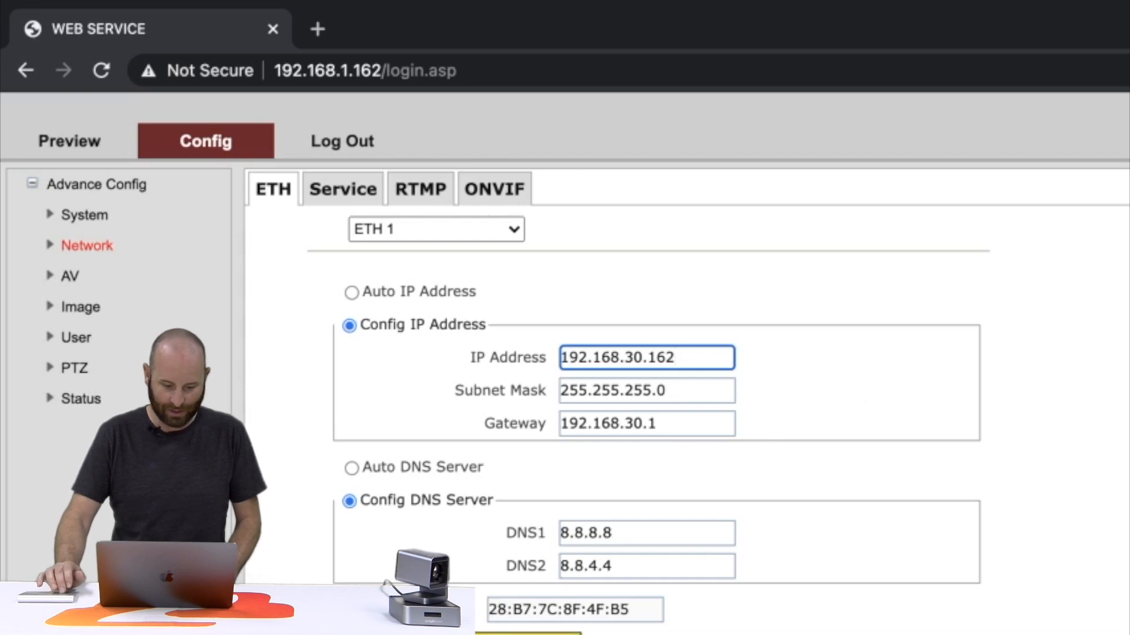
Step: Save the camera's new network settings and reopen the Mac's Network Preferences from the Wi-Fi menu
left_click(553, 634)
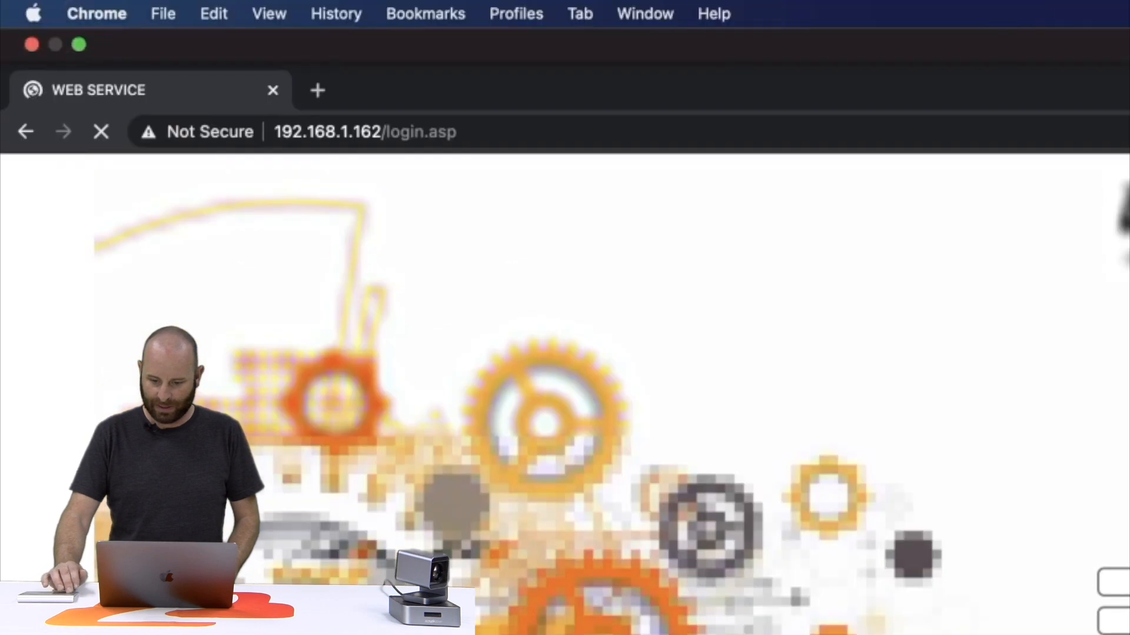
left_click(1128, 14)
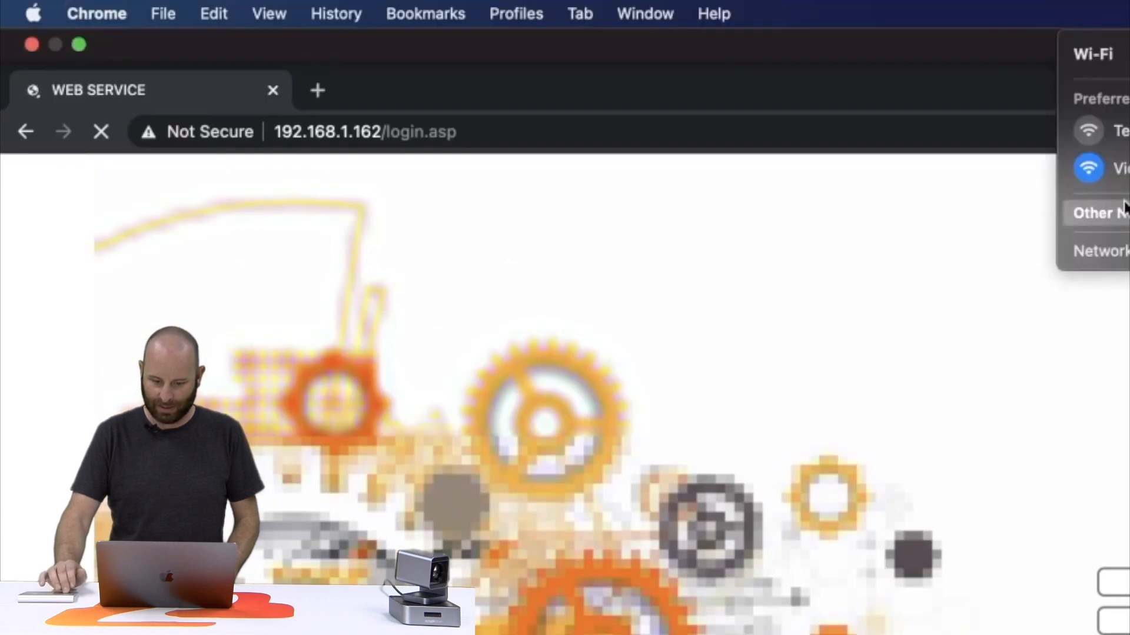
left_click(1106, 251)
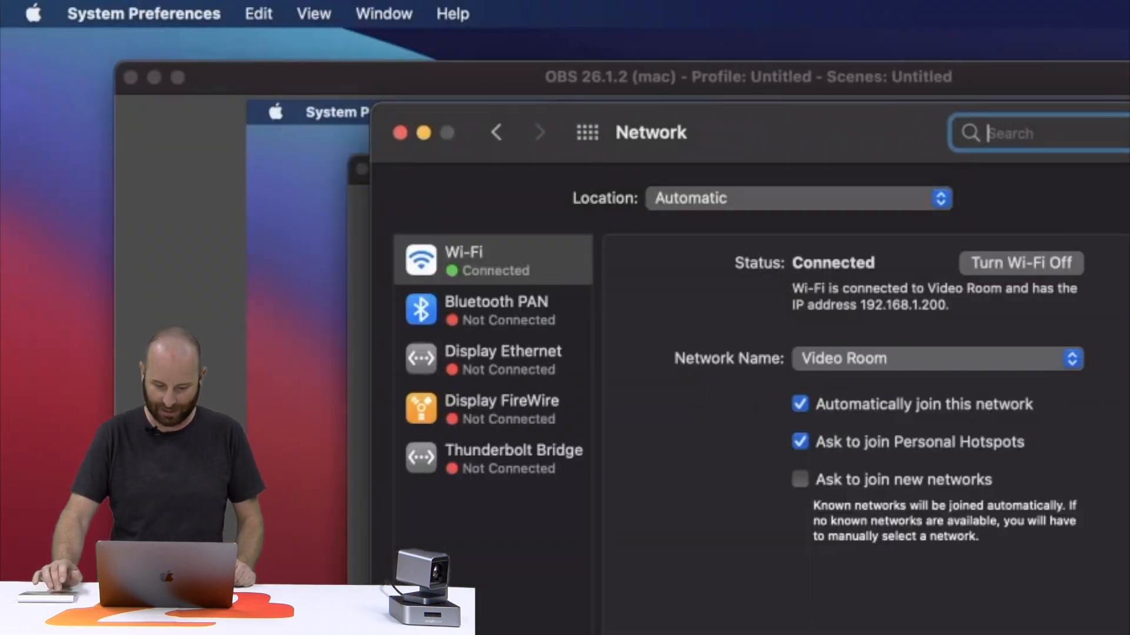
Step: Minimize OBS, set Wi-Fi Configure IPv4 to Using DHCP, apply it, and close Network preferences
left_click(154, 77)
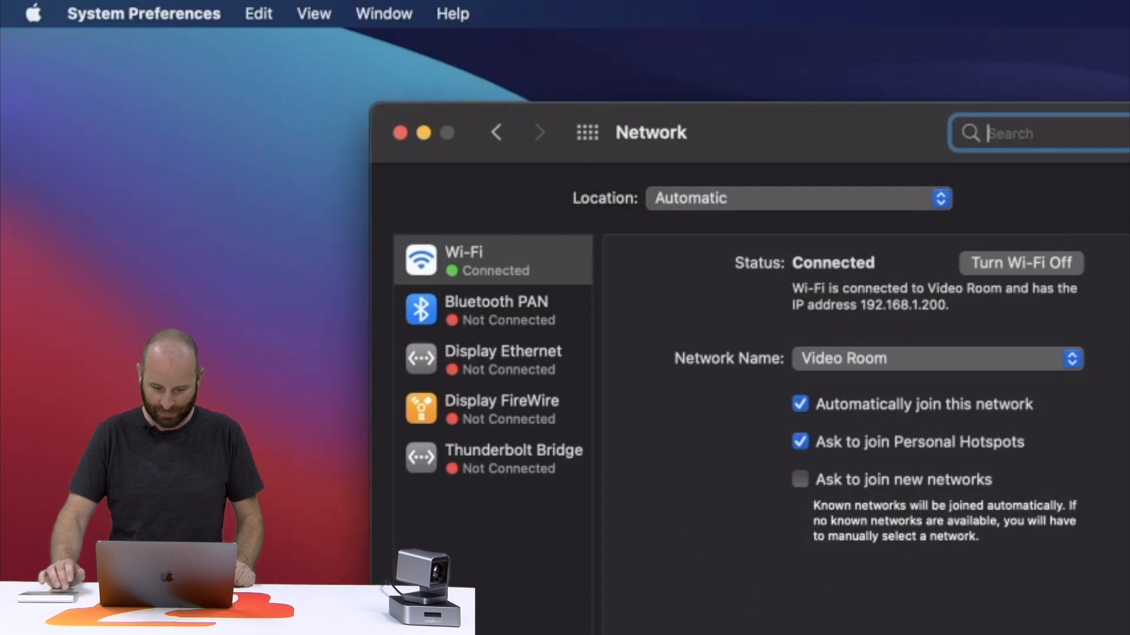
left_click(1035, 634)
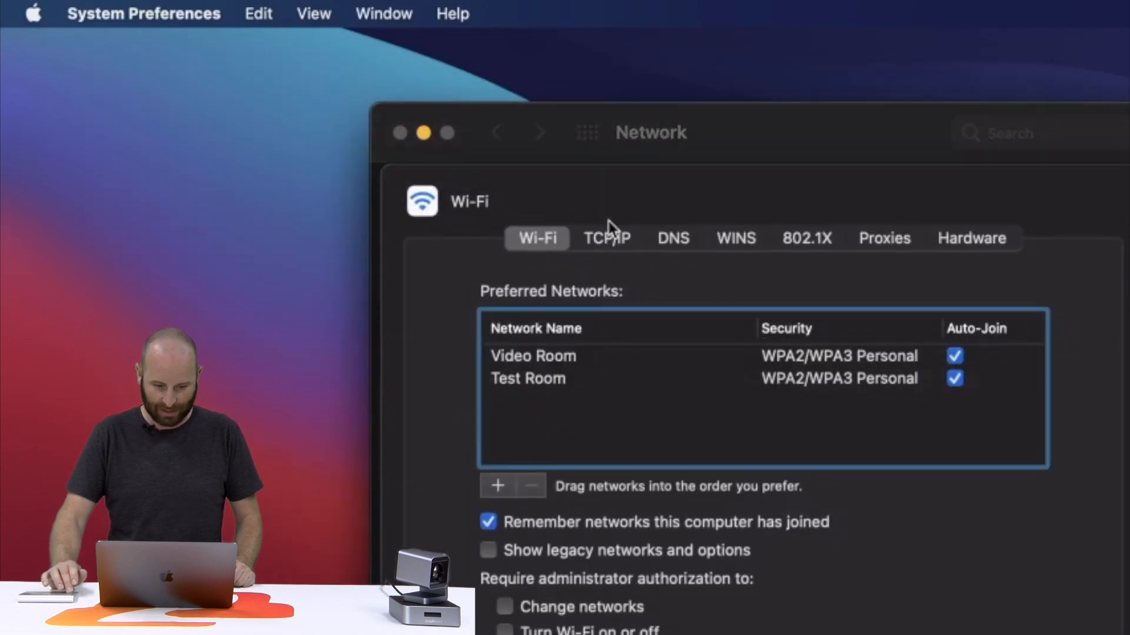
left_click(608, 240)
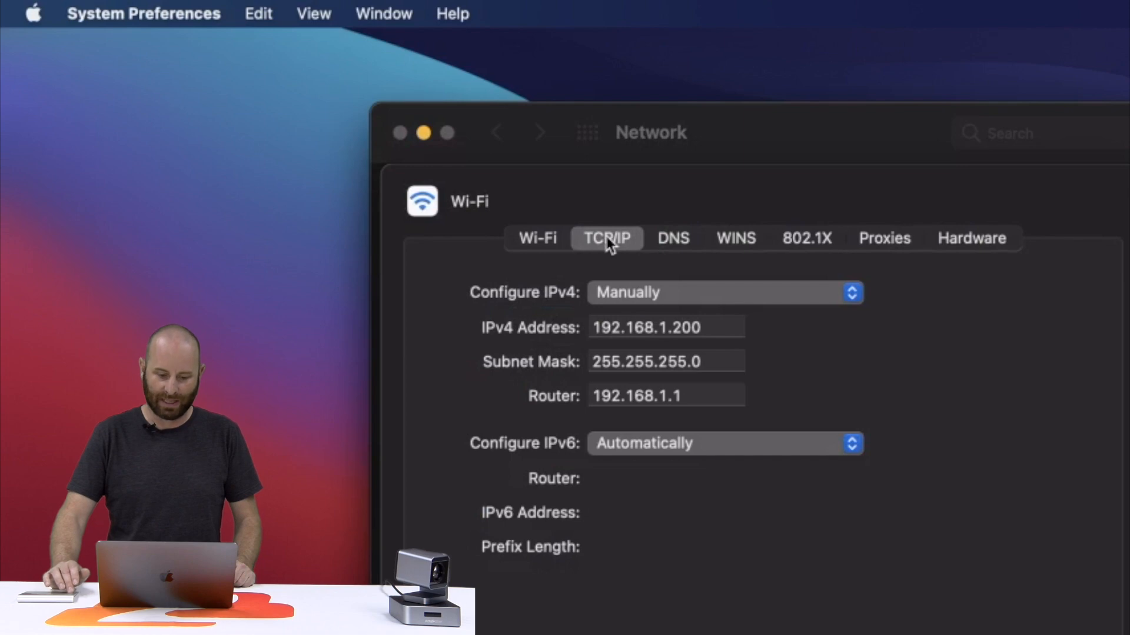
left_click(851, 294)
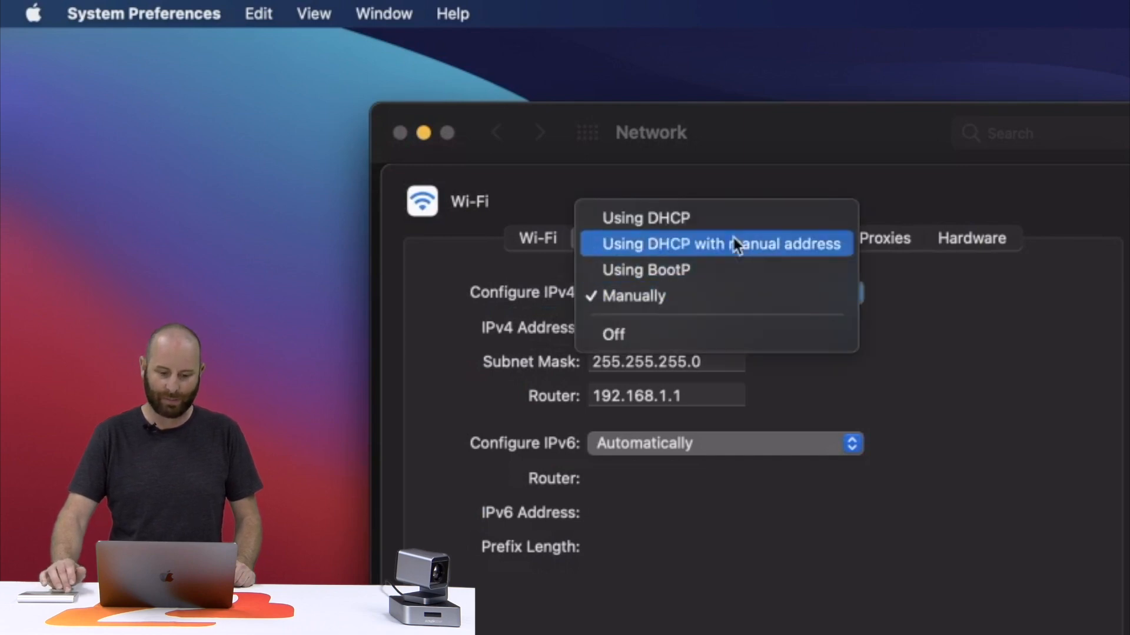
left_click(672, 221)
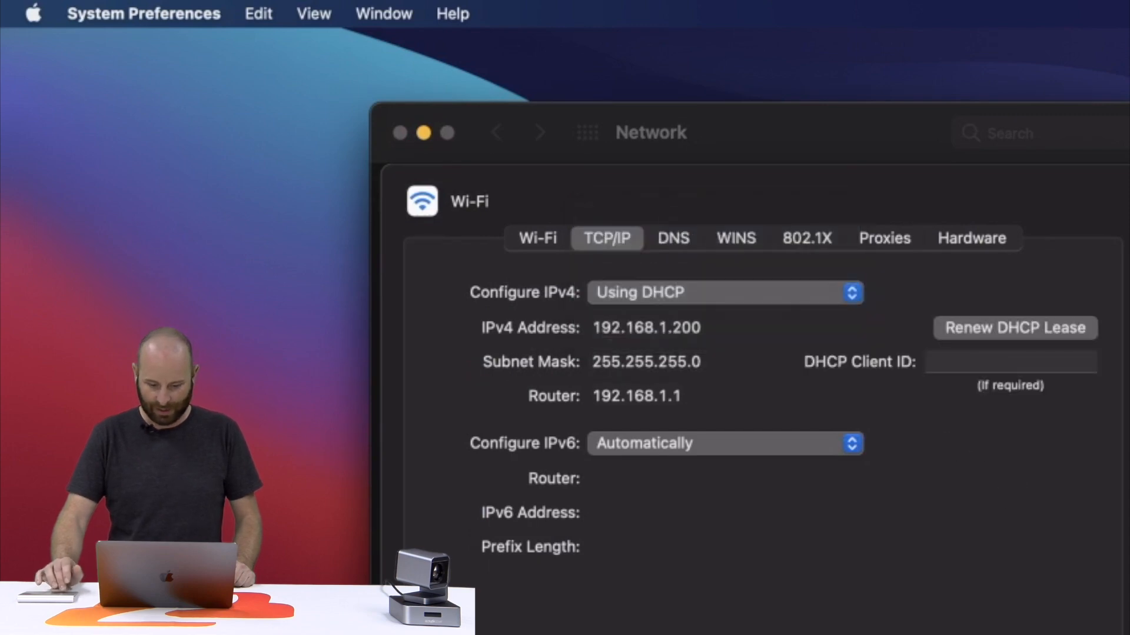
key("Return")
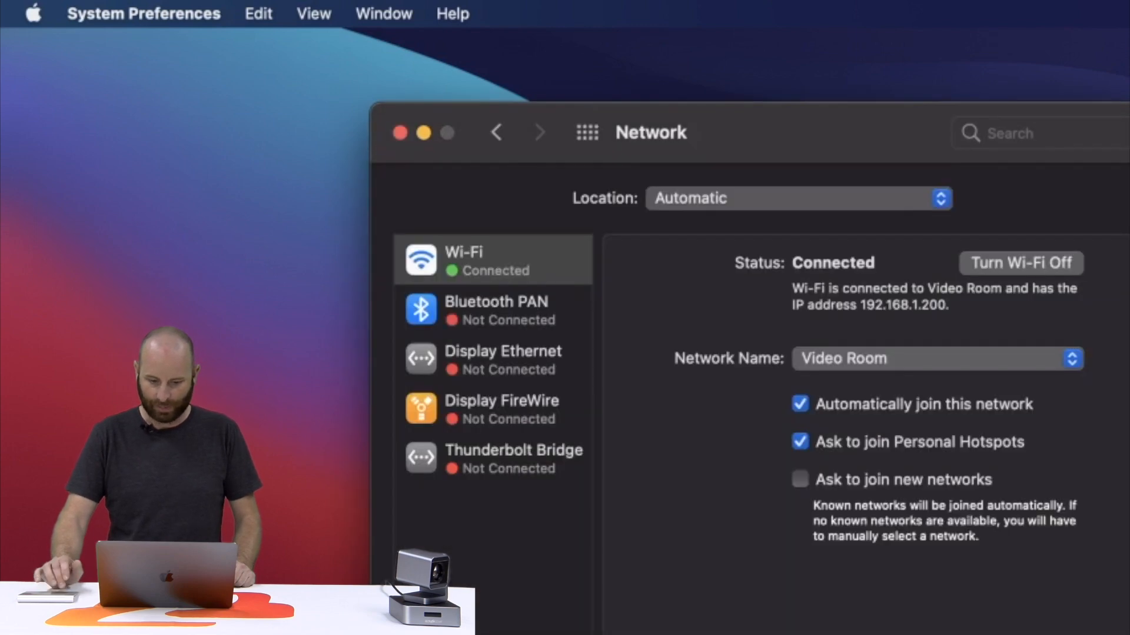
left_click(400, 133)
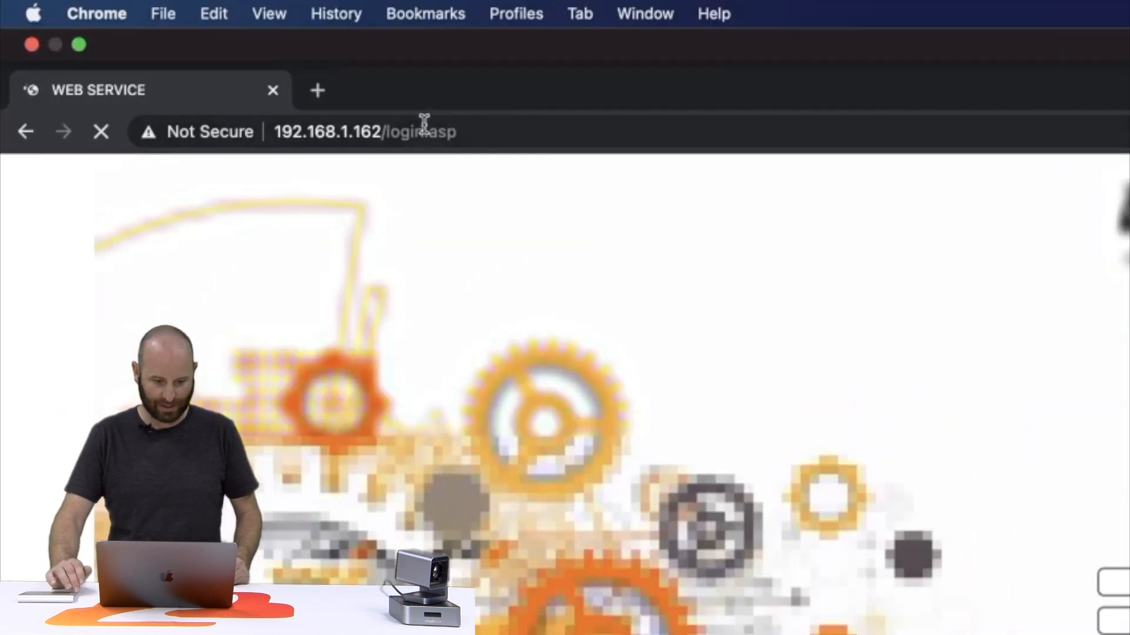
Step: Edit the address to 192.168.30.162, load the camera page, and submit the login
left_click_drag(346, 131, 986, 224)
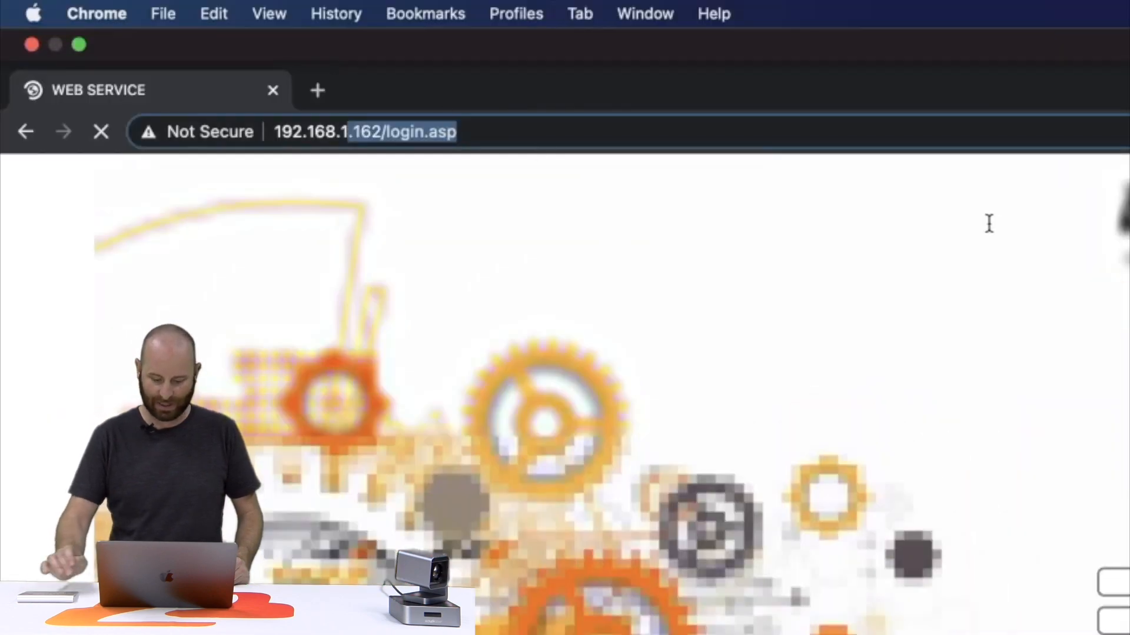
key("BackSpace")
key("BackSpace")
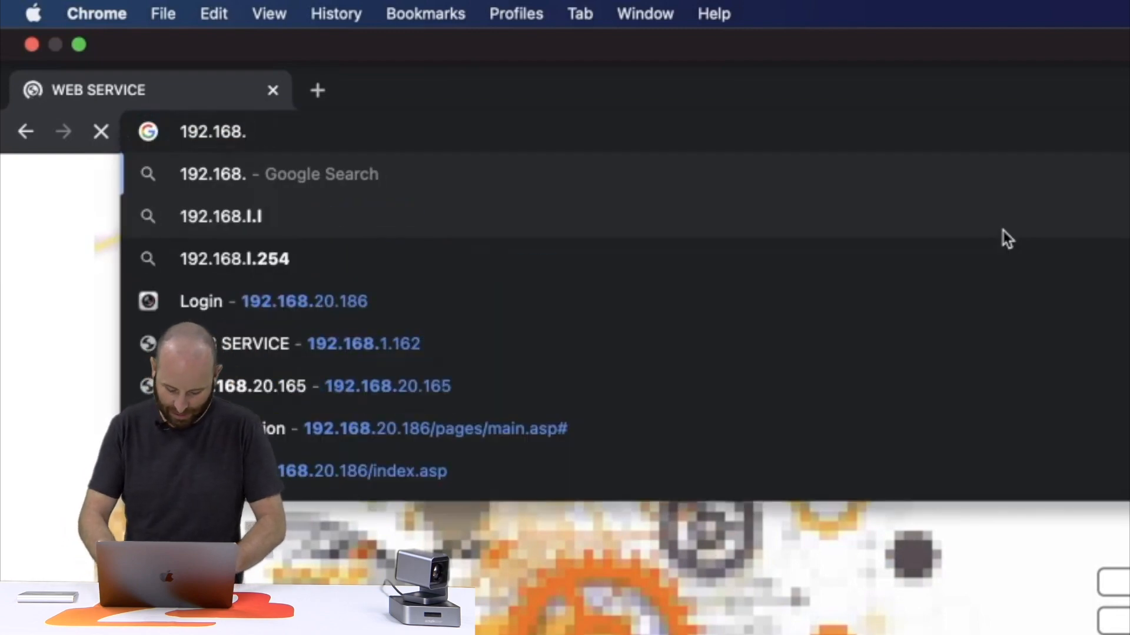
type("30.162")
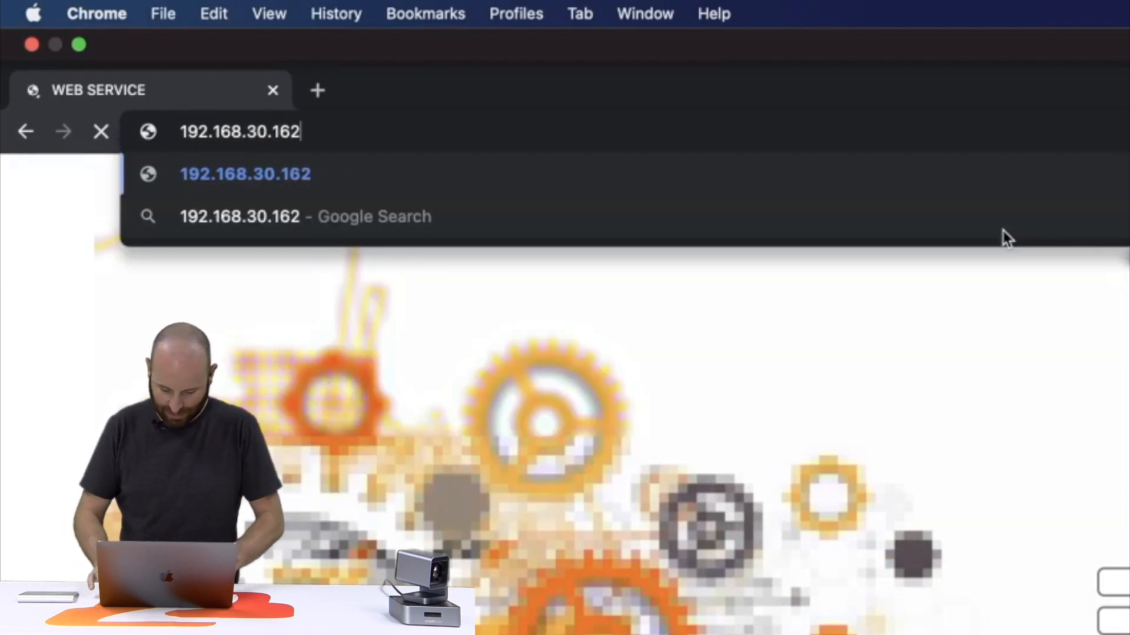
key("Return")
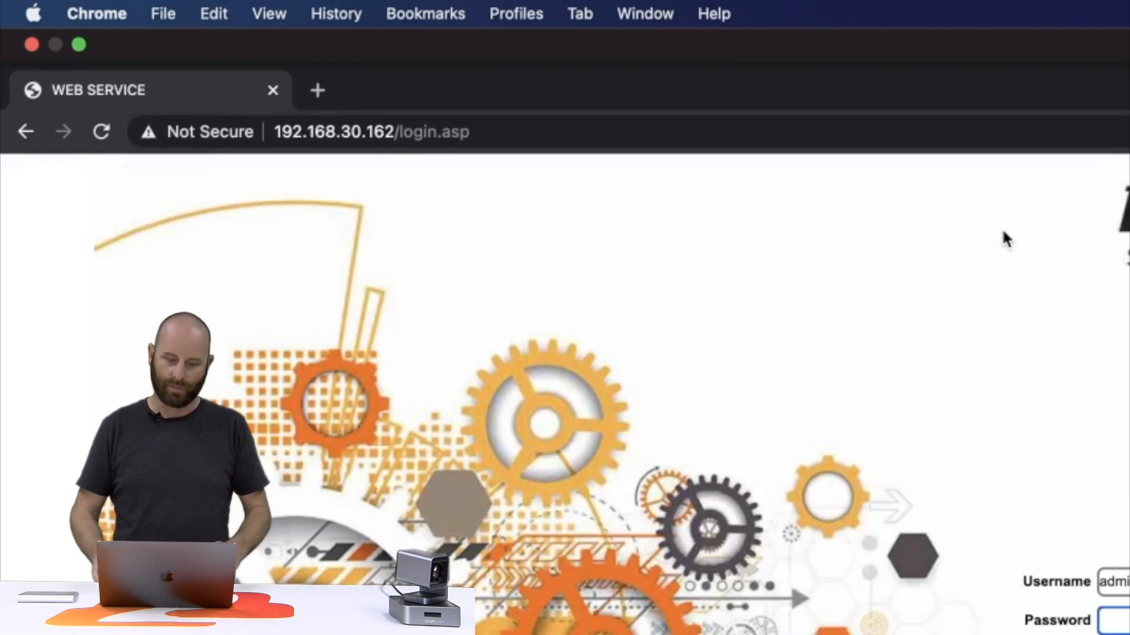
key("Return")
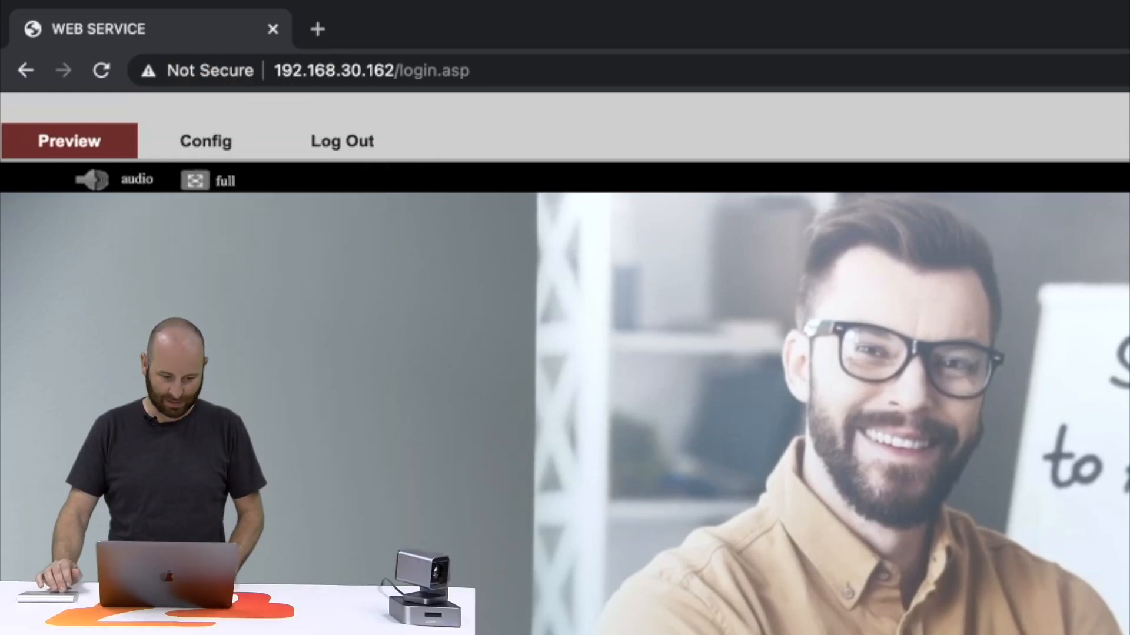
Step: Open the camera's AV Encode settings (Main stream, 1080P, H.264, 4096 kb/s) with advanced options expanded
left_click(221, 157)
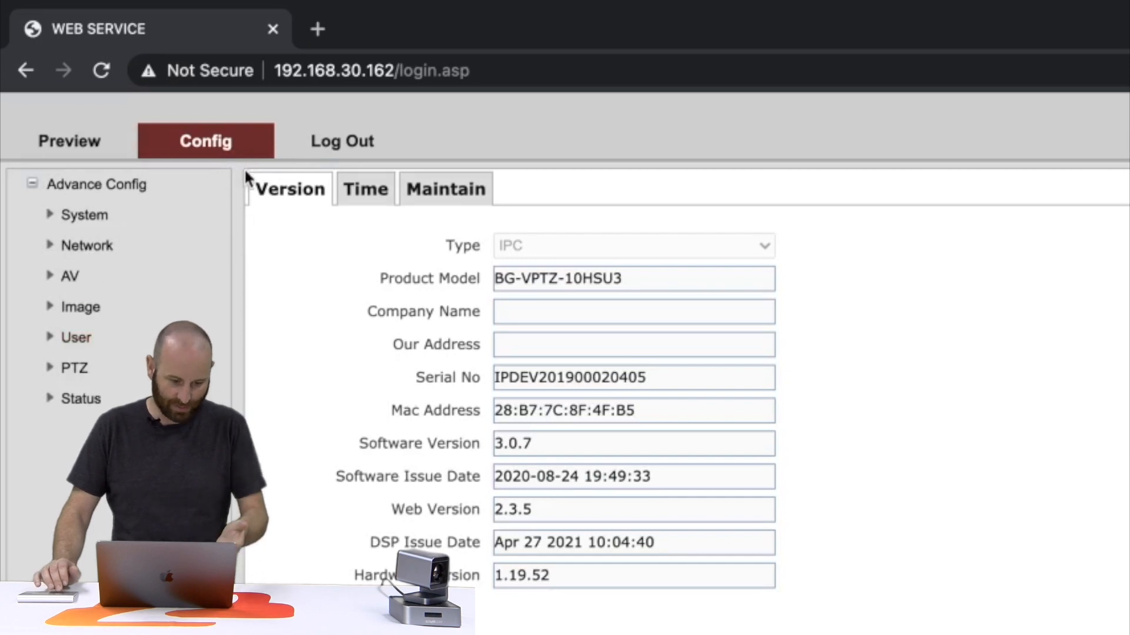
left_click(80, 278)
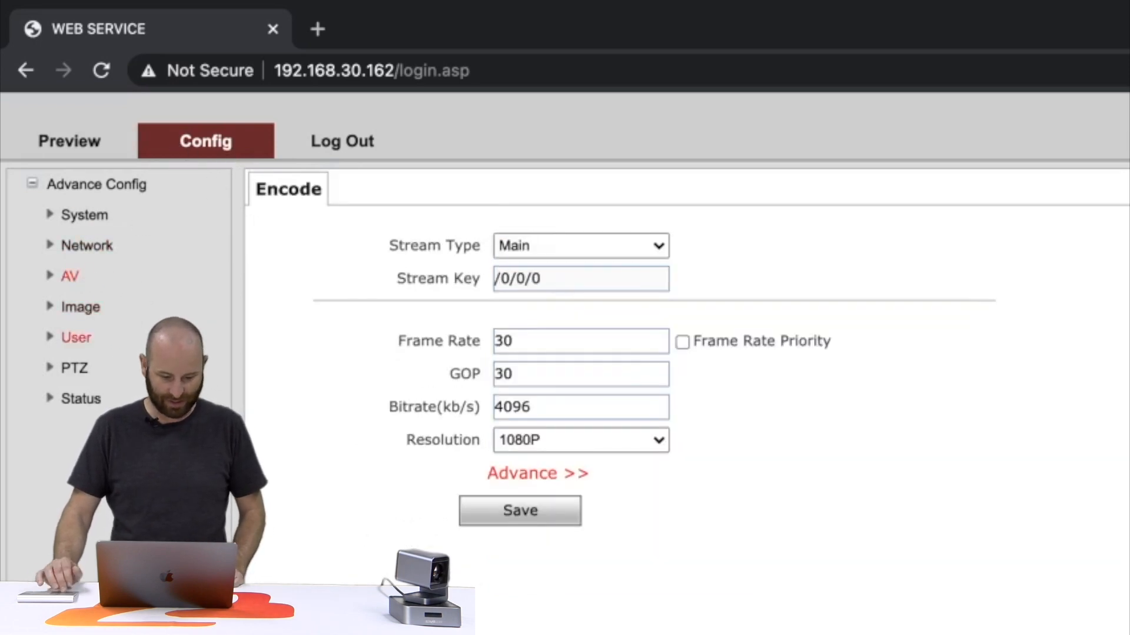
left_click(555, 472)
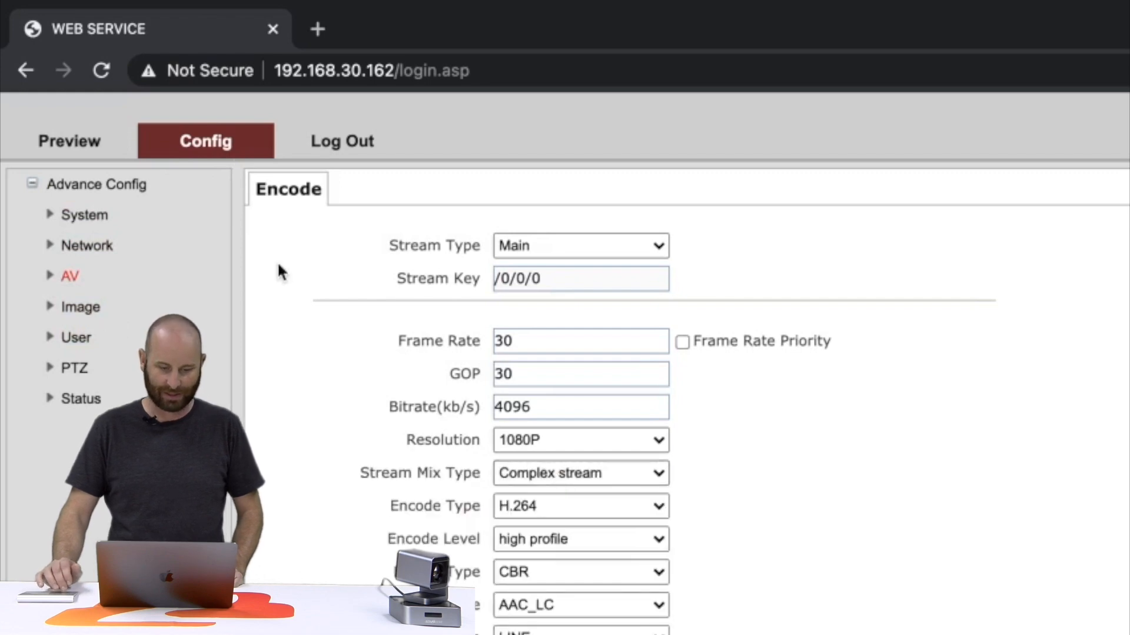